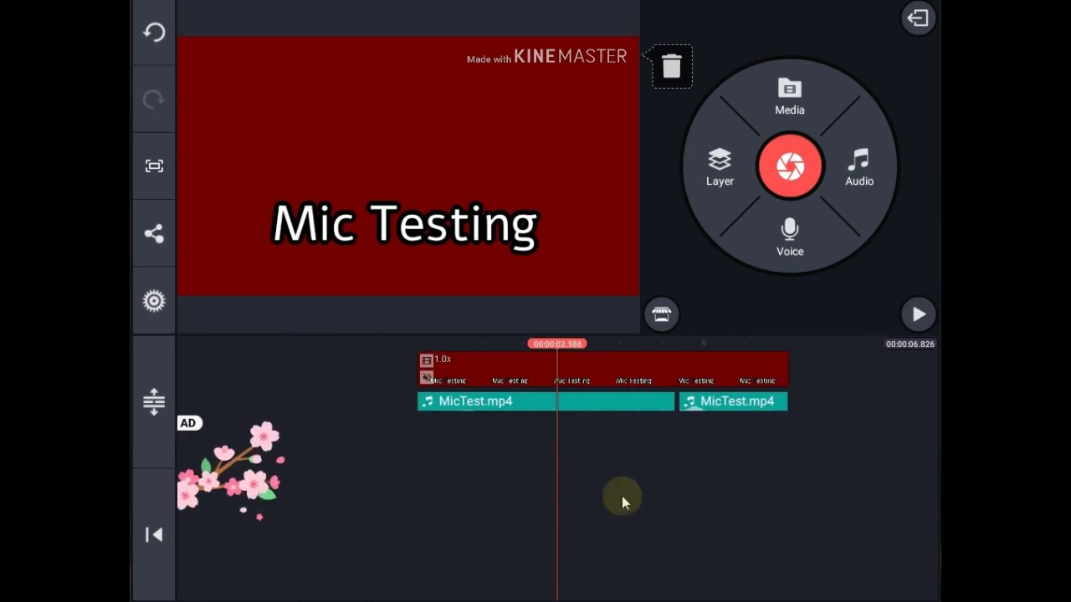
Turn on Auto Master Volume in the project's audio settings.
click(154, 301)
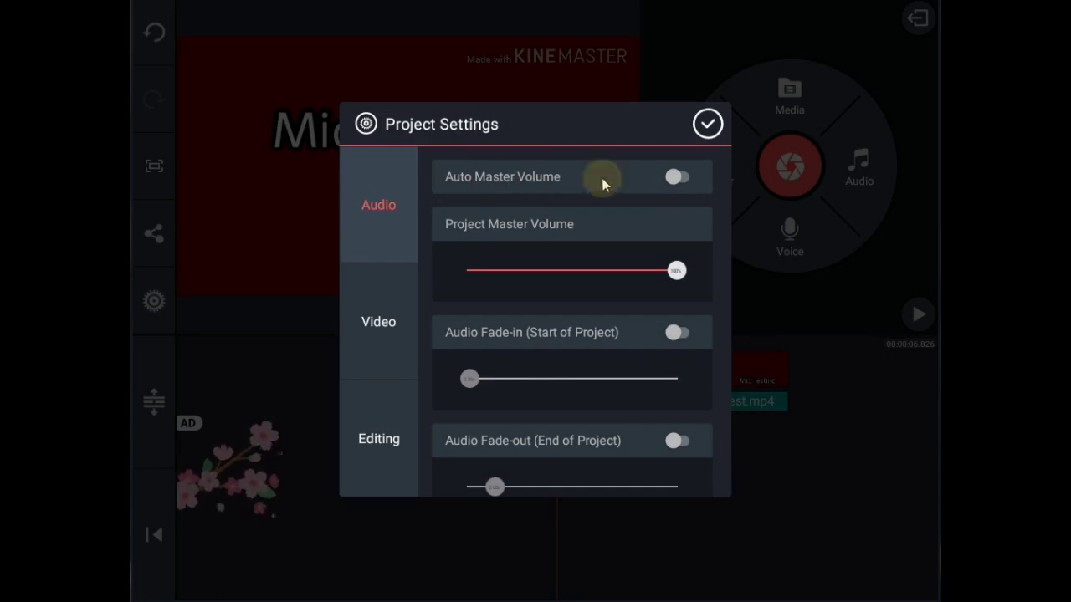
click(674, 178)
click(705, 124)
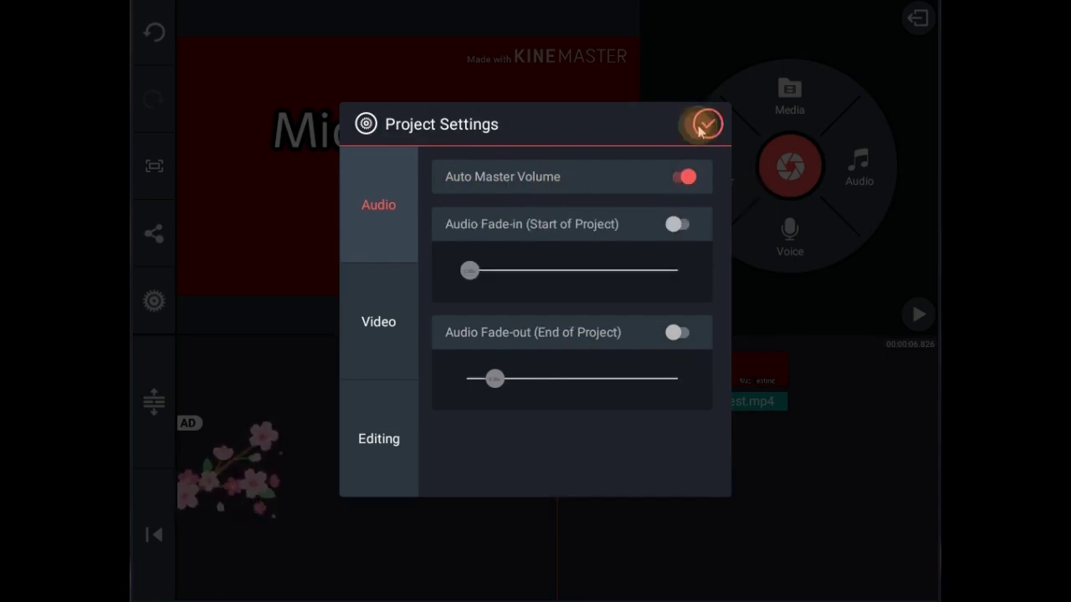
Play the project from the start to hear the volume, and scrub back along the timeline.
drag(779, 476, 890, 481)
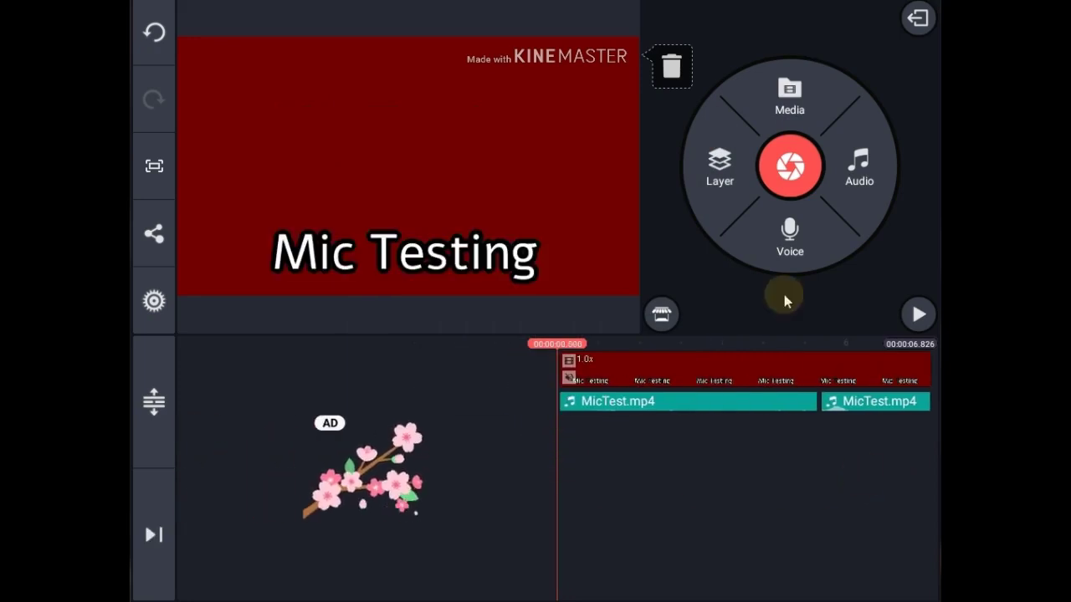
click(917, 314)
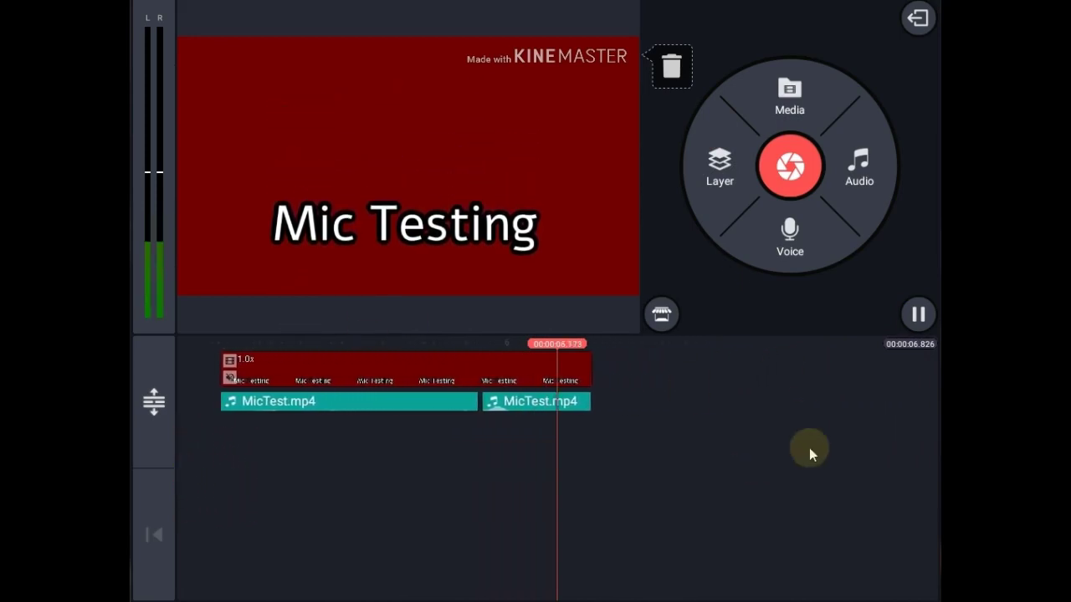
drag(715, 457, 736, 492)
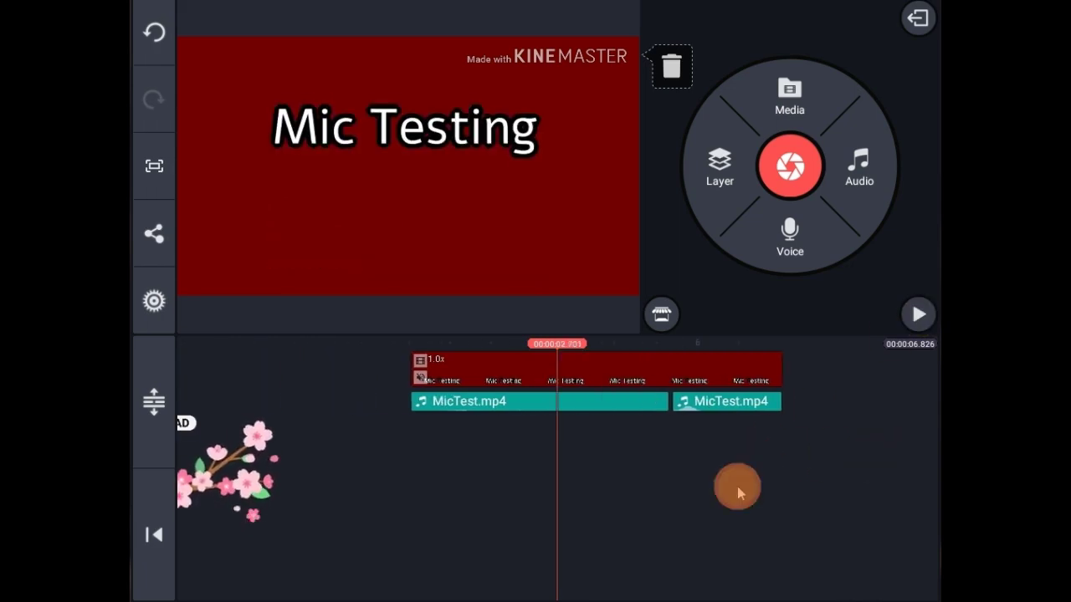
drag(737, 486, 840, 477)
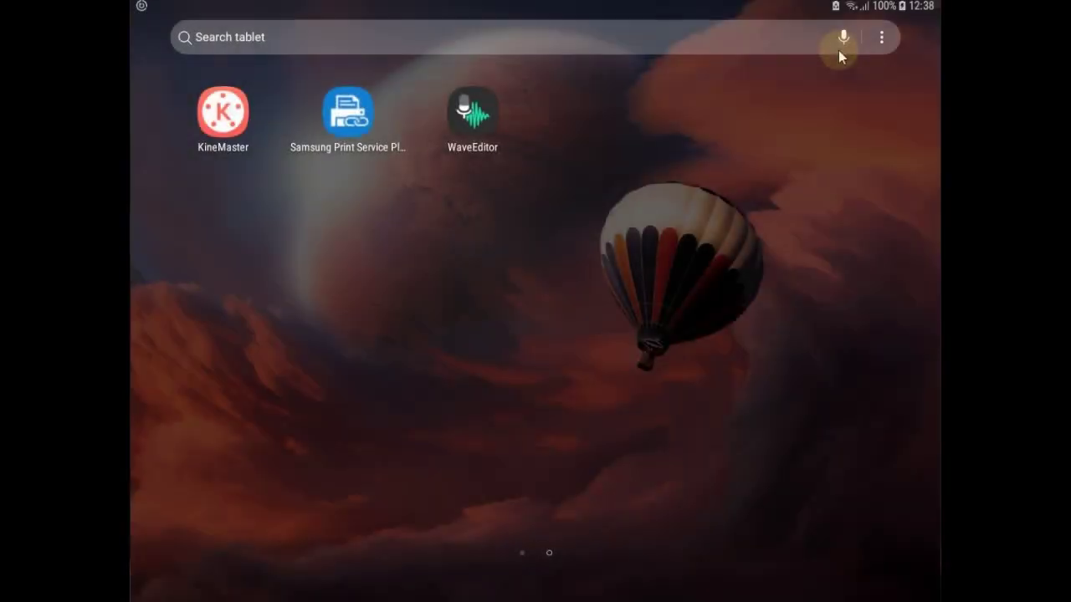
Switch to WaveEditor and open MicTest.mp4 from the MP3 Converter folder.
click(472, 121)
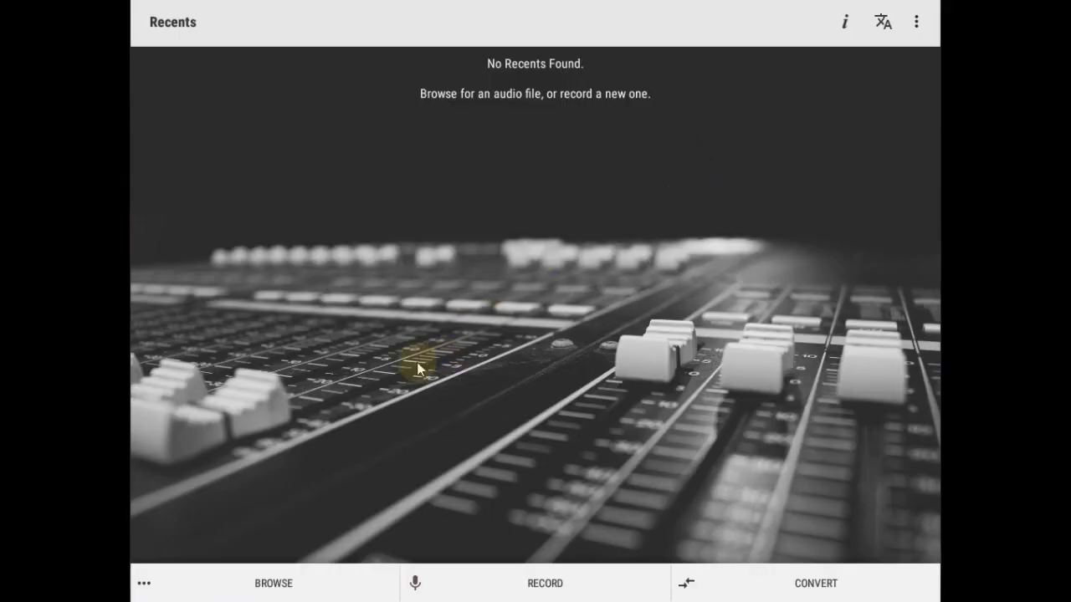
click(249, 590)
click(220, 467)
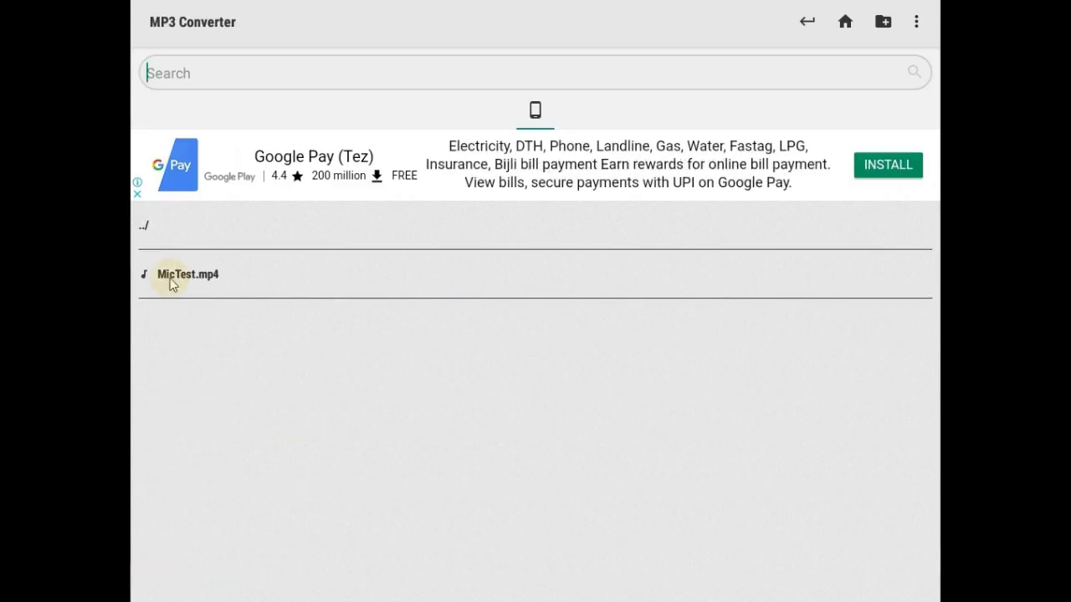
click(279, 280)
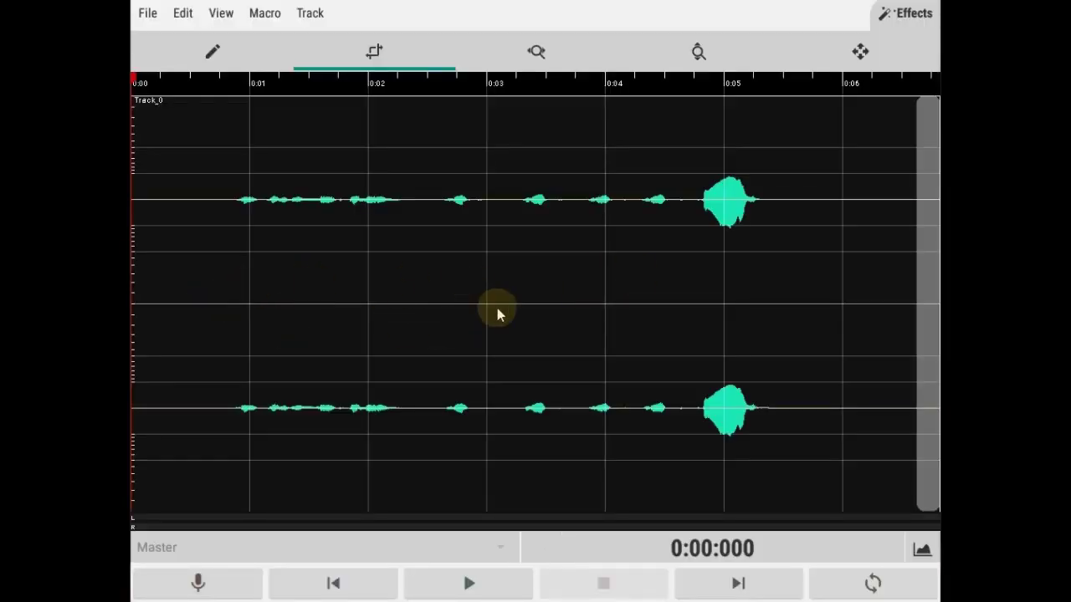
Select the quiet speech from about 0.78 s to 4.65 s and normalize it to -3.80 dB.
drag(224, 272, 683, 240)
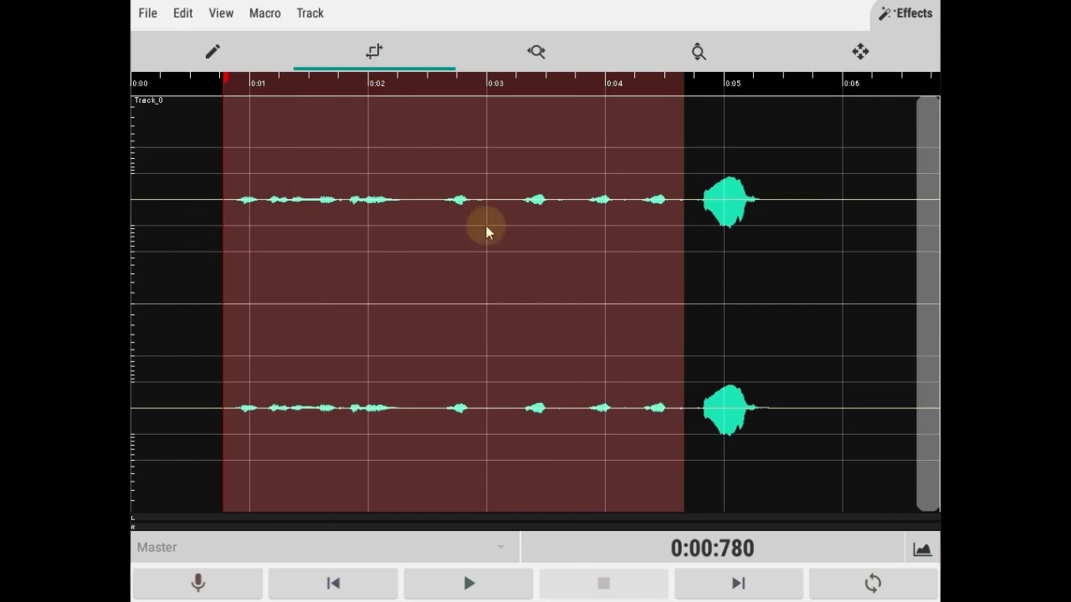
click(904, 15)
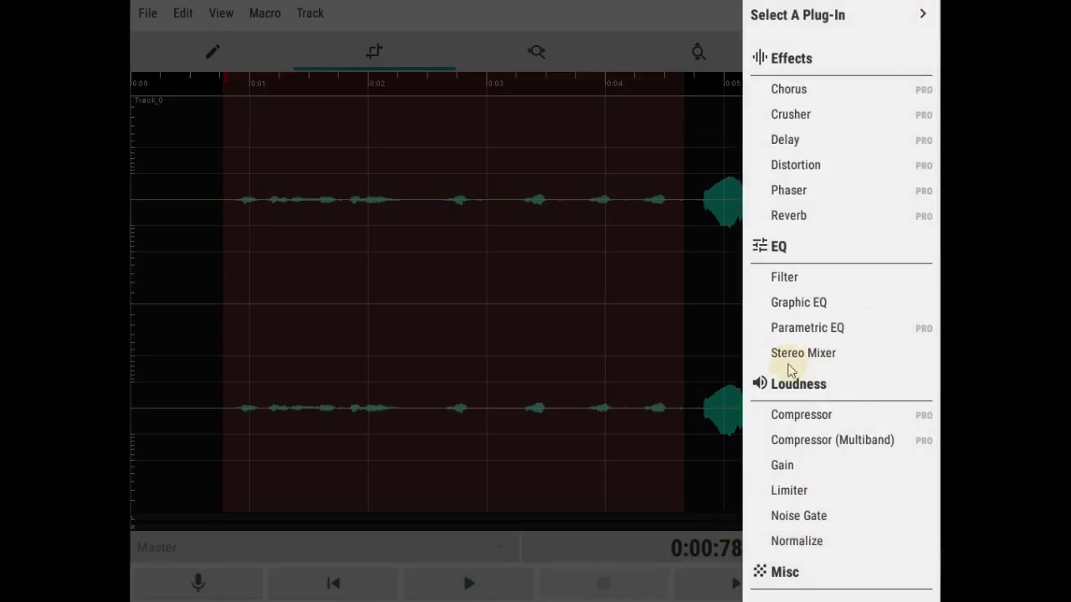
click(795, 542)
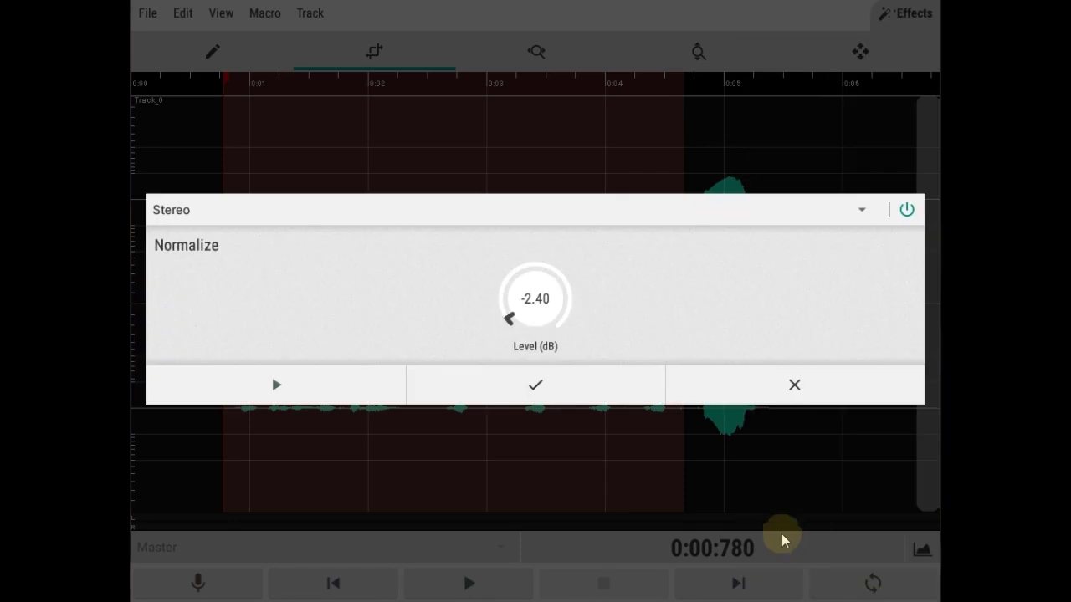
mouse_move(509, 318)
mouse_down()
mouse_move(490, 341)
mouse_move(468, 319)
mouse_up()
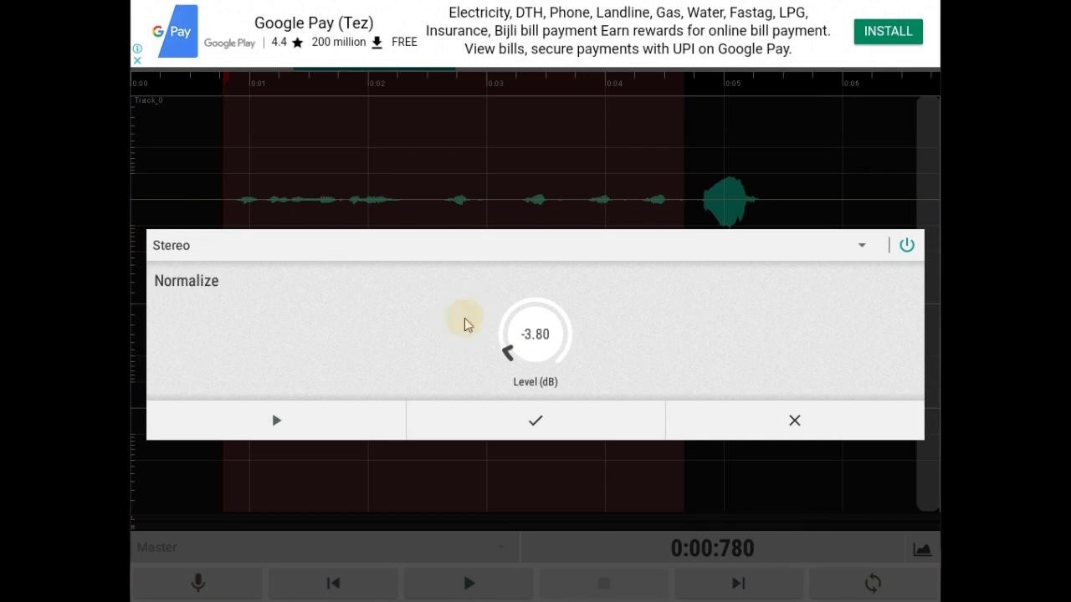
click(535, 422)
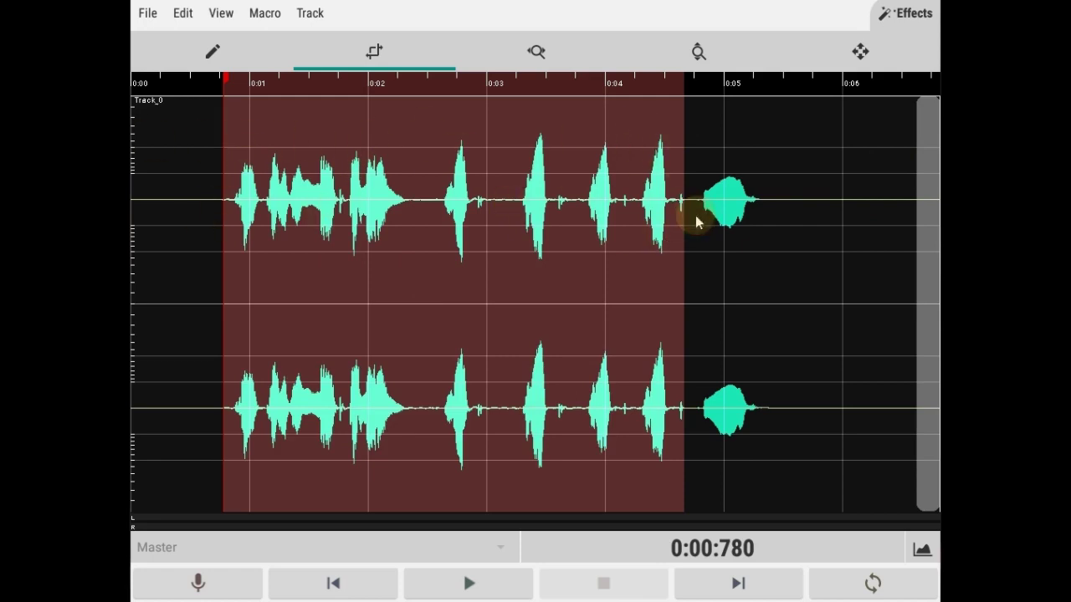
Normalize the final loud burst, from 4.753 s to about 5.4 s, to -1.00 dB and play the track from the start.
drag(697, 217, 771, 227)
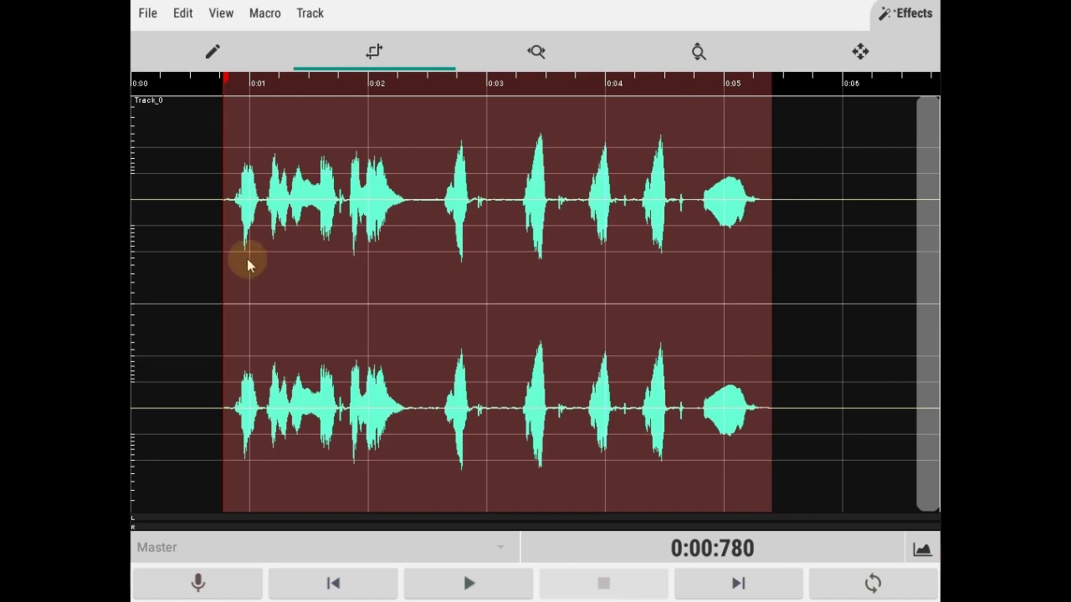
drag(232, 263, 696, 269)
click(915, 27)
click(790, 542)
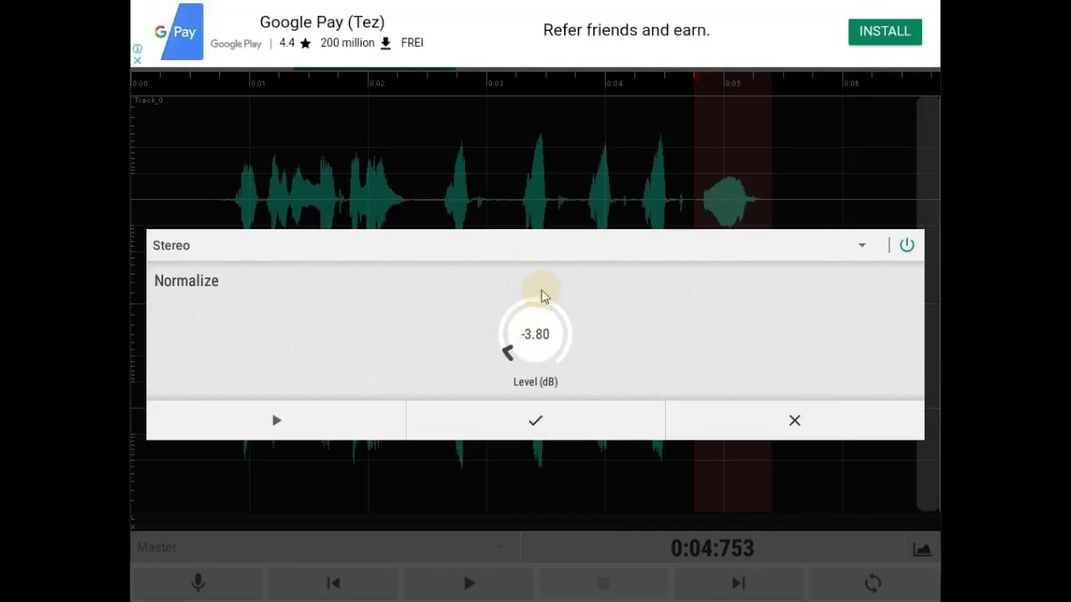
drag(508, 355, 493, 366)
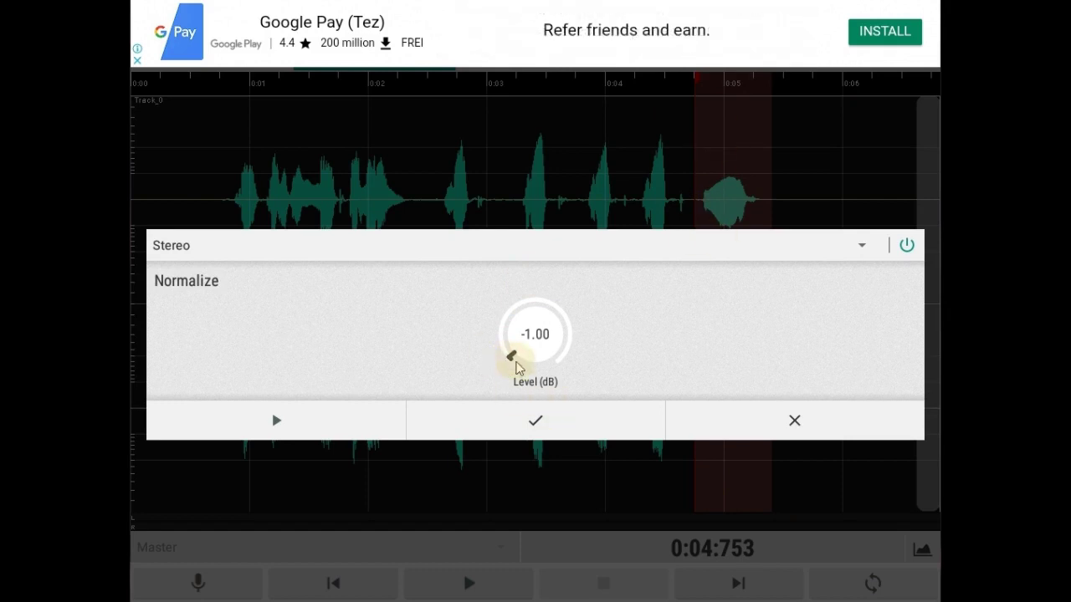
mouse_move(511, 361)
mouse_down()
mouse_move(541, 378)
mouse_move(494, 371)
mouse_up()
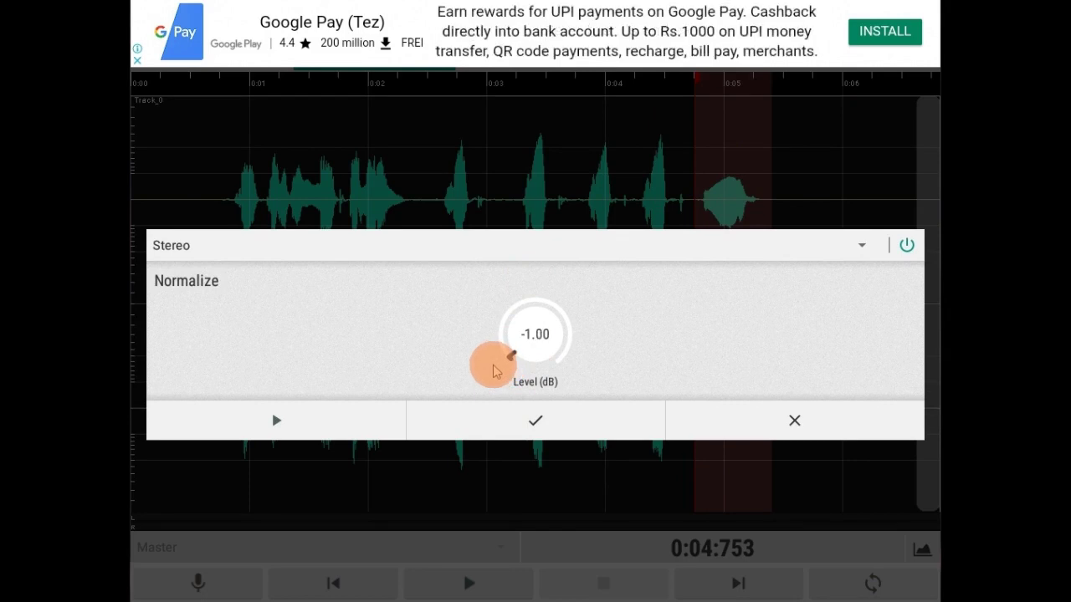
drag(494, 371, 538, 372)
click(536, 421)
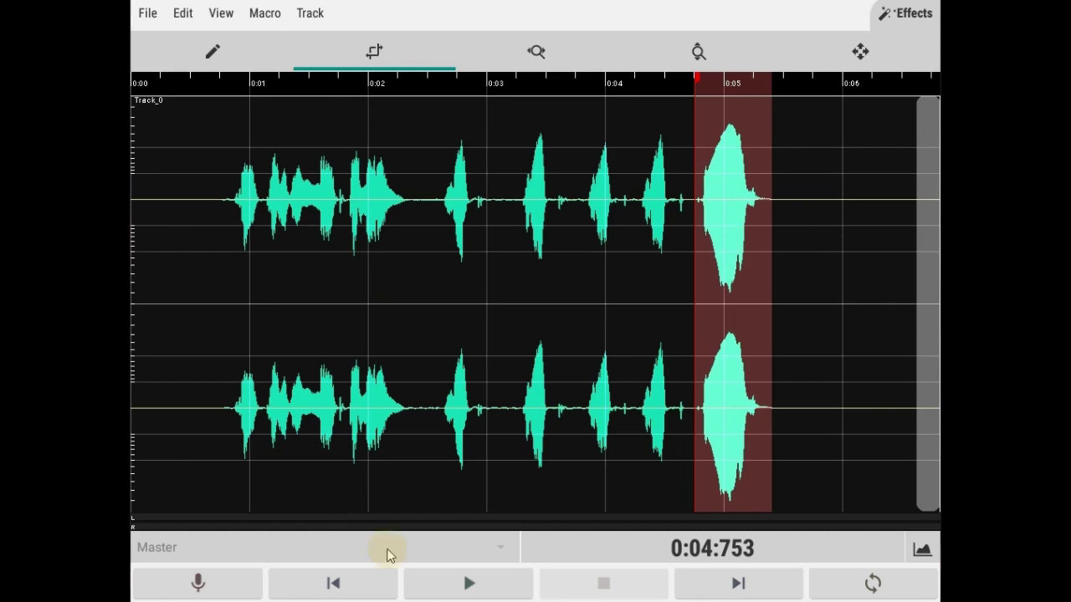
click(356, 582)
click(460, 585)
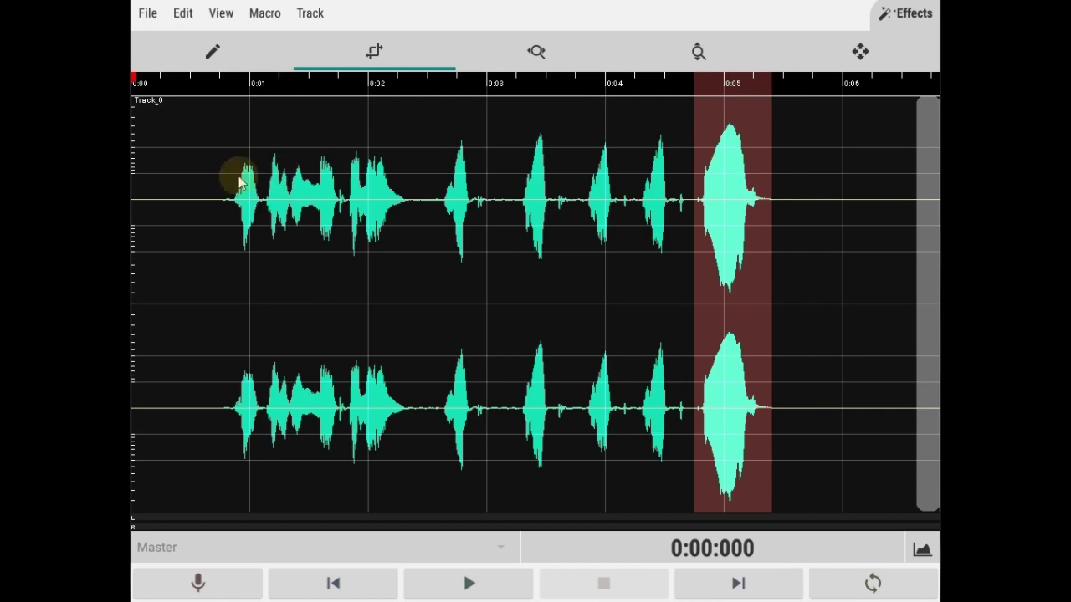
Select the first spoken phrase, from about 0.75 s to 2.5 s, normalize it to a slightly higher level, and clear the selection.
drag(274, 199, 407, 232)
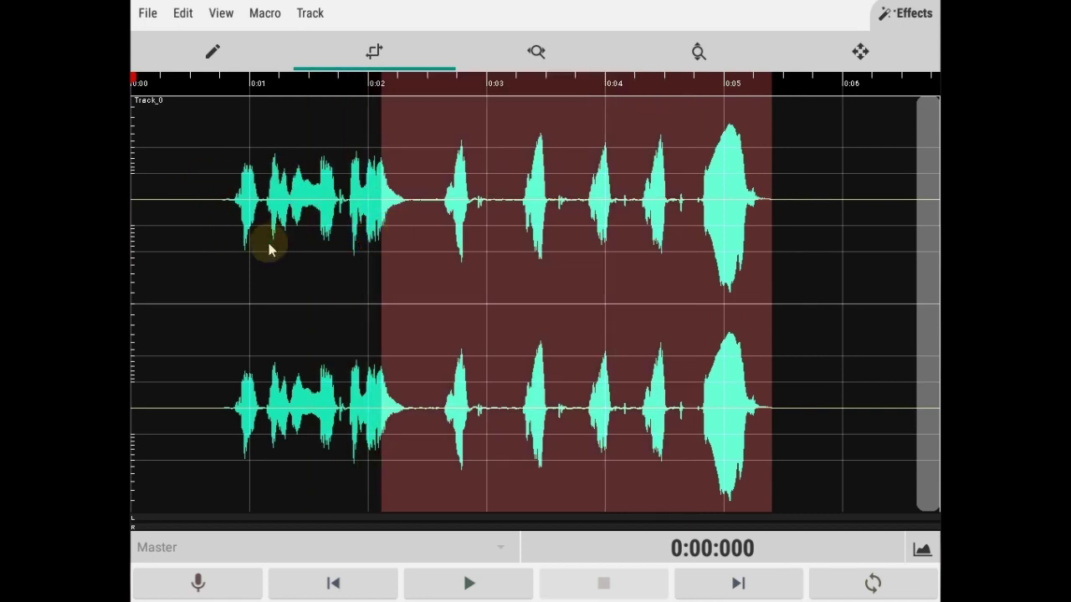
click(220, 251)
drag(411, 292, 426, 287)
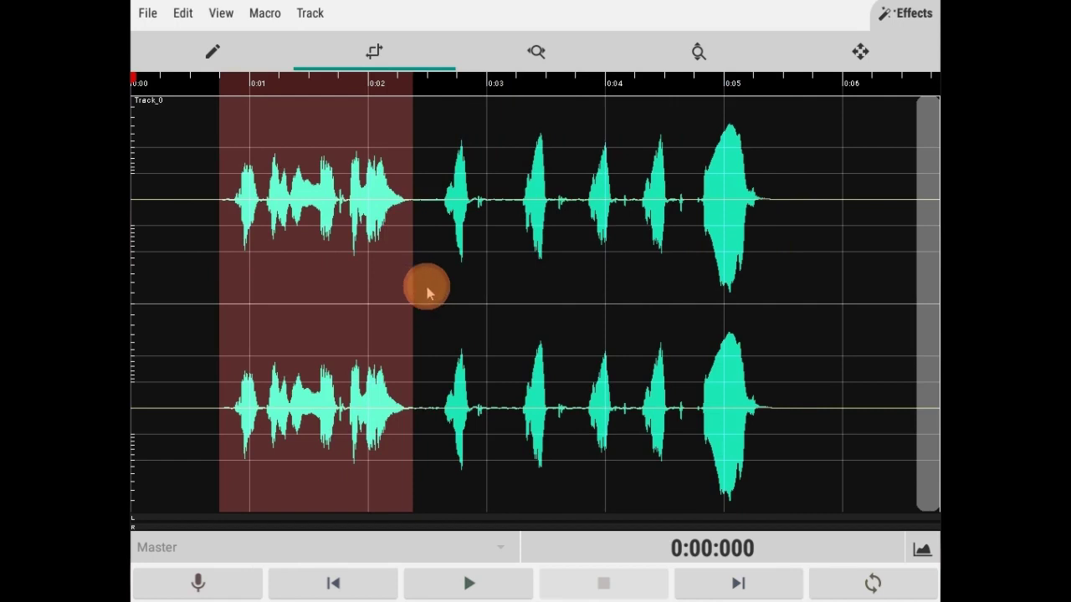
click(915, 17)
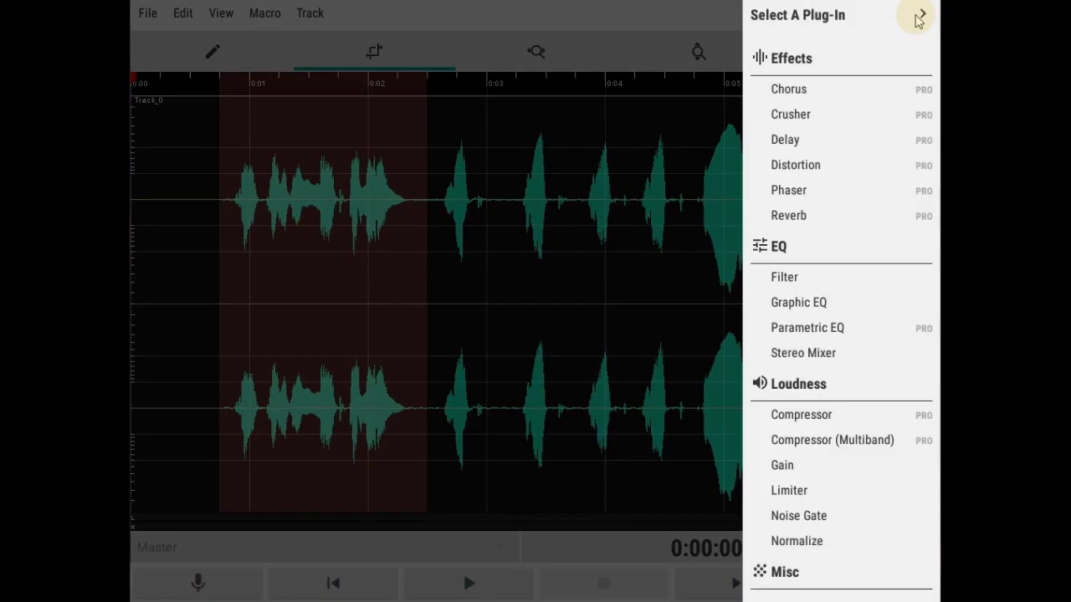
click(810, 538)
mouse_move(506, 335)
mouse_down()
mouse_move(497, 317)
mouse_move(485, 332)
mouse_up()
click(535, 418)
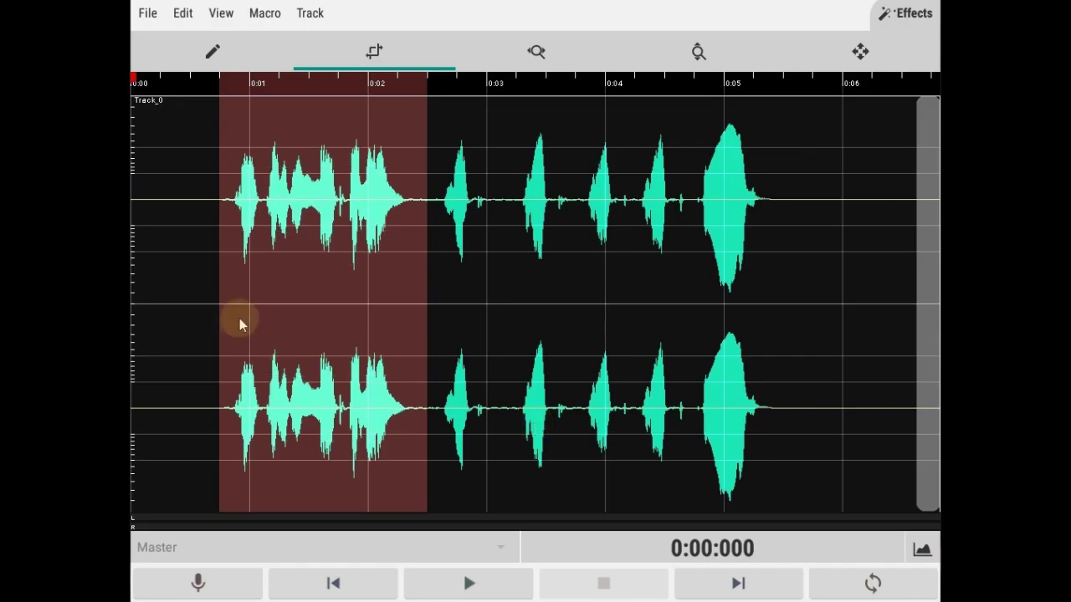
click(229, 293)
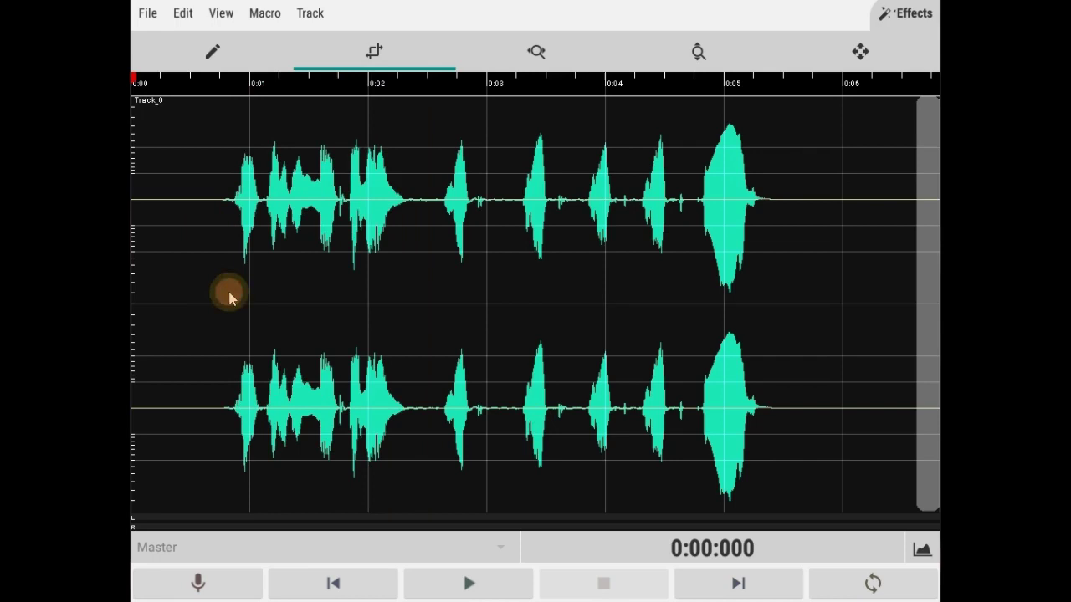
Start exporting the mix and set its file location to the MP3 Converter folder with the name test.
click(147, 14)
click(182, 89)
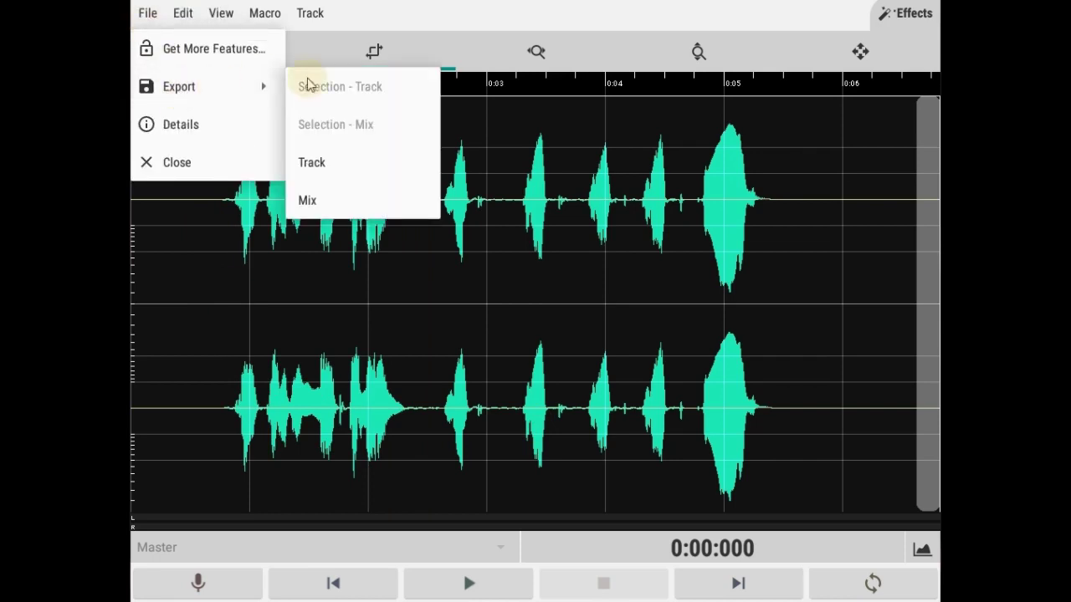
click(308, 201)
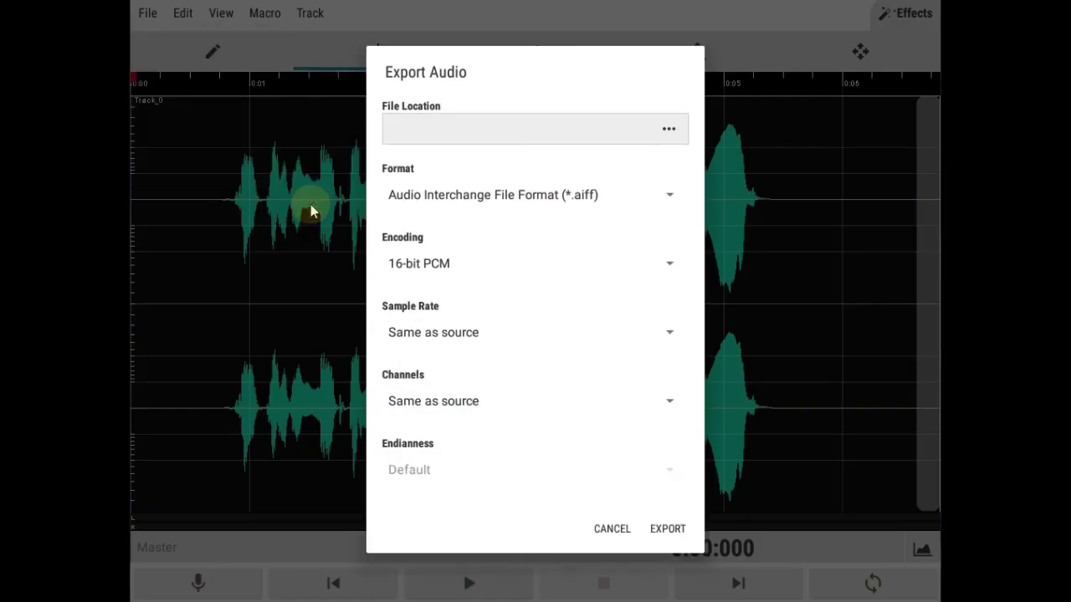
click(669, 134)
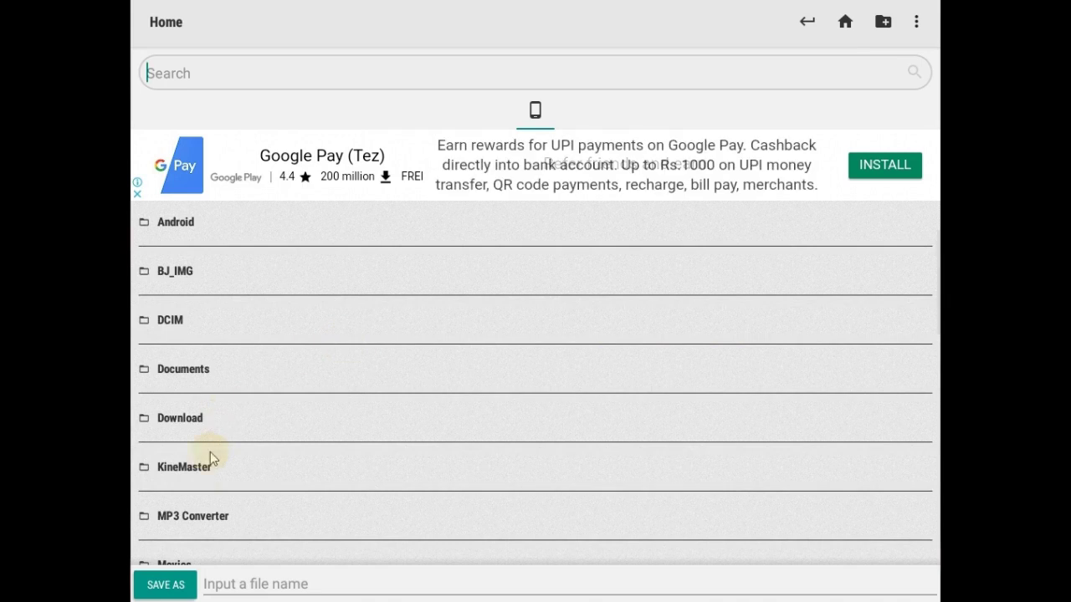
click(191, 514)
click(240, 587)
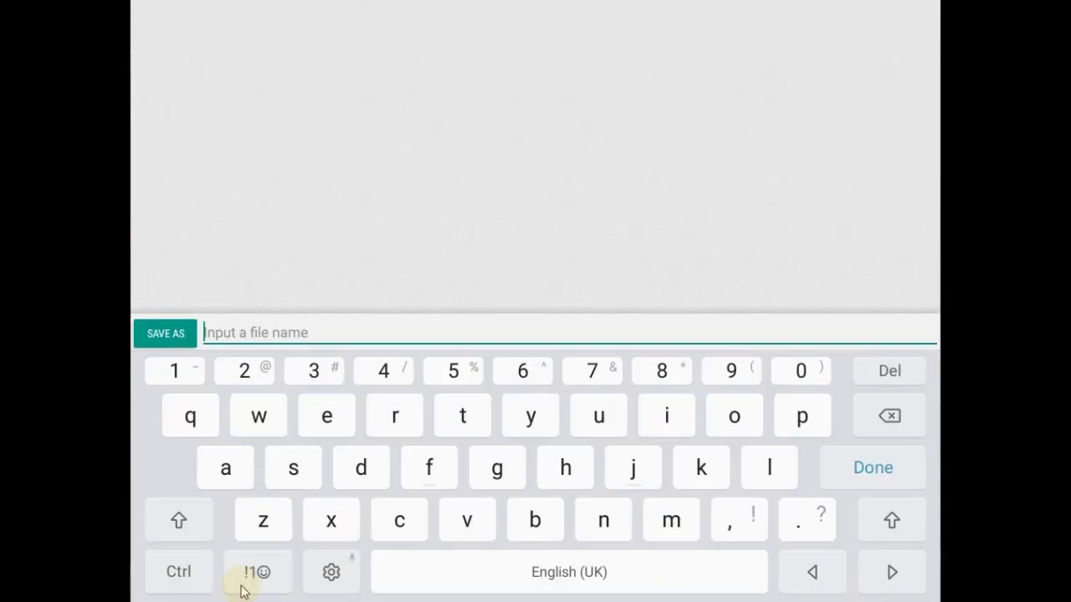
text(test)
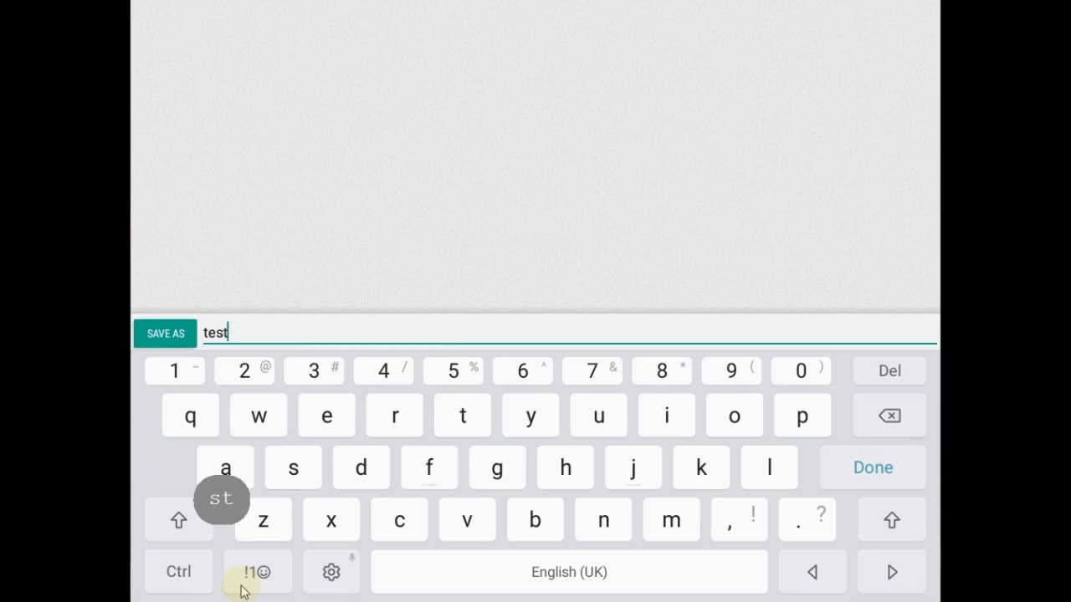
click(147, 332)
Choose the Microsoft WAV (*.wav) format and export the audio as test.wav.
click(661, 199)
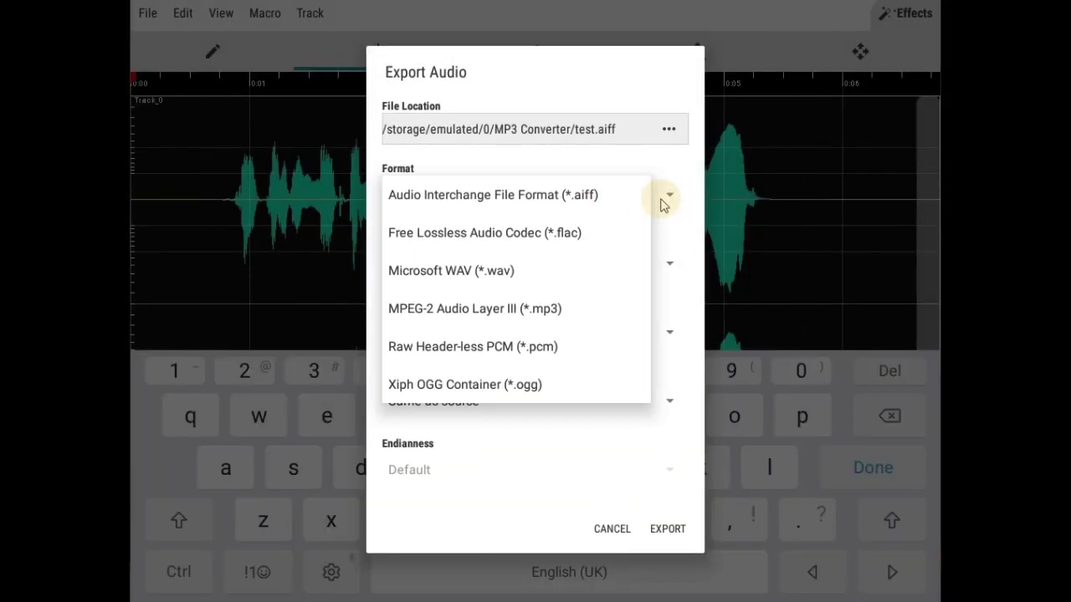
click(490, 275)
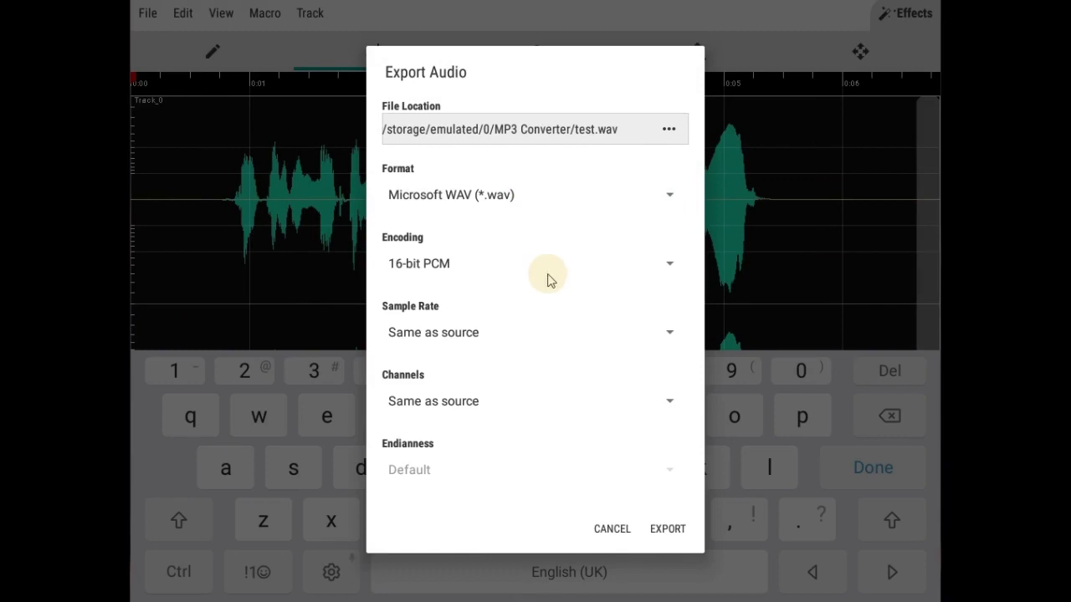
click(668, 530)
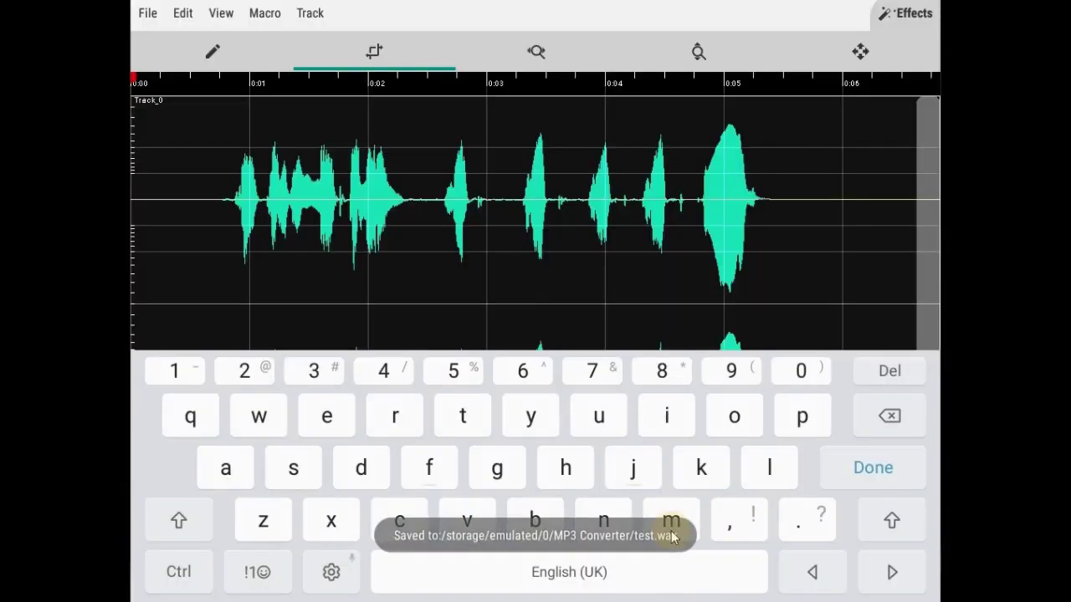
Switch back to KineMaster and open the Untitled mic-testing project for editing.
click(148, 14)
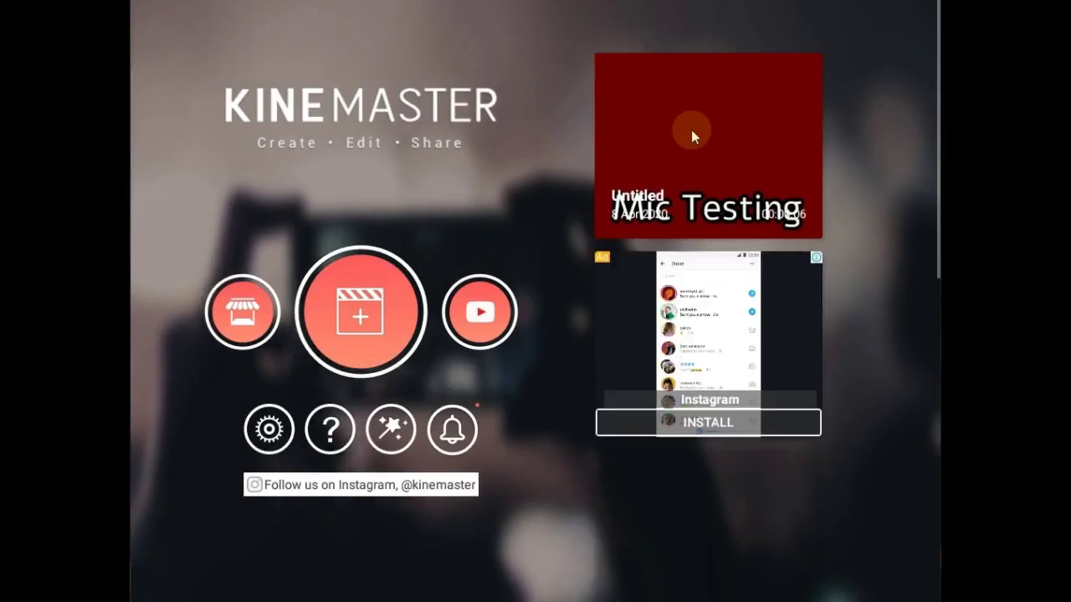
click(691, 134)
click(360, 304)
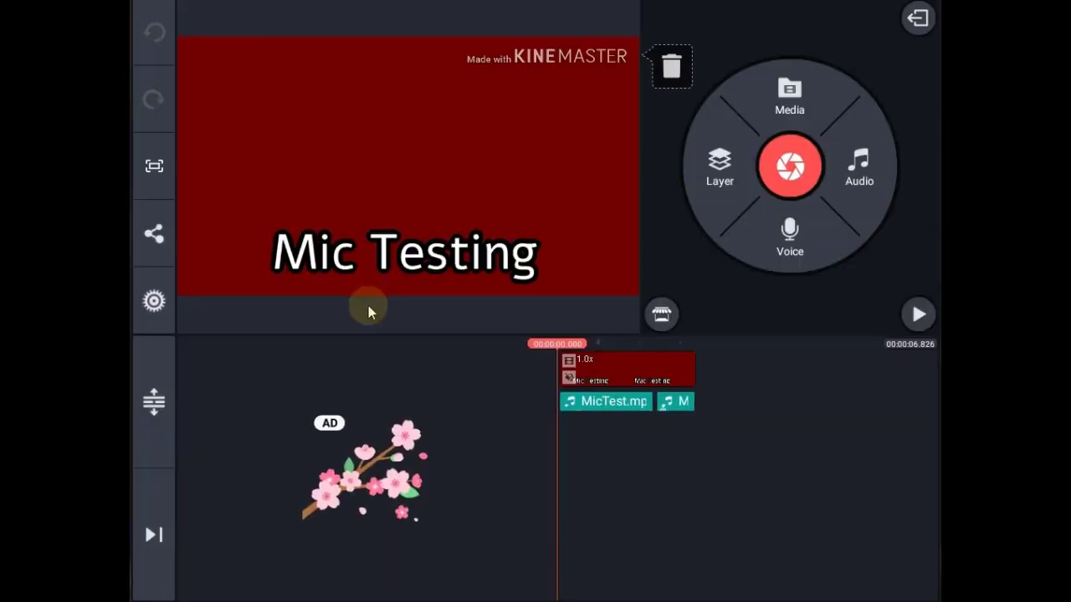
Delete both trimmed MicTest.mp4 audio clips beneath the video and return the playhead to the start of the timeline.
click(604, 404)
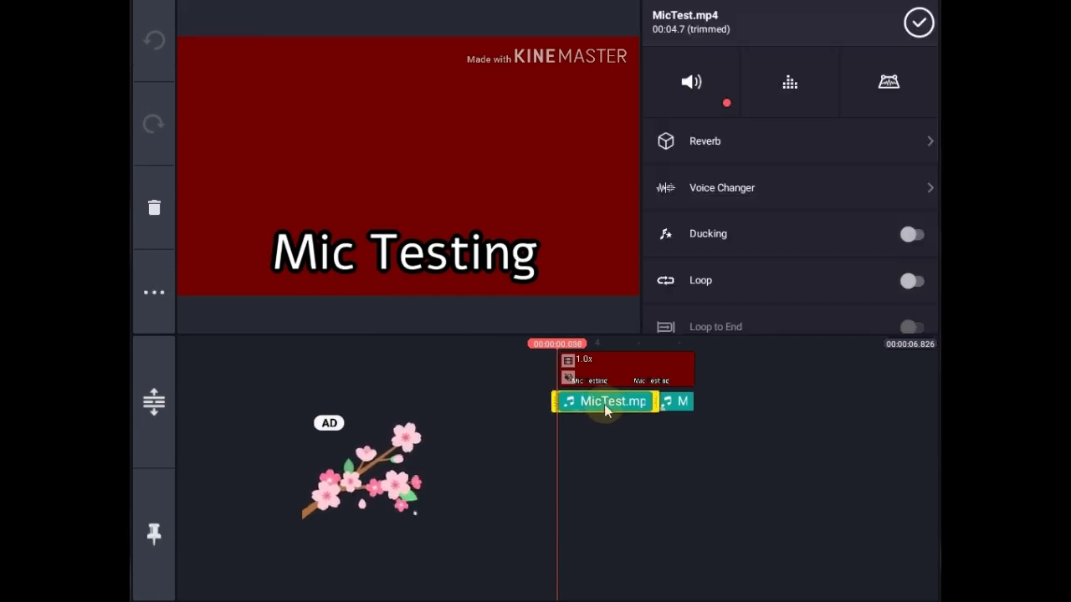
click(154, 207)
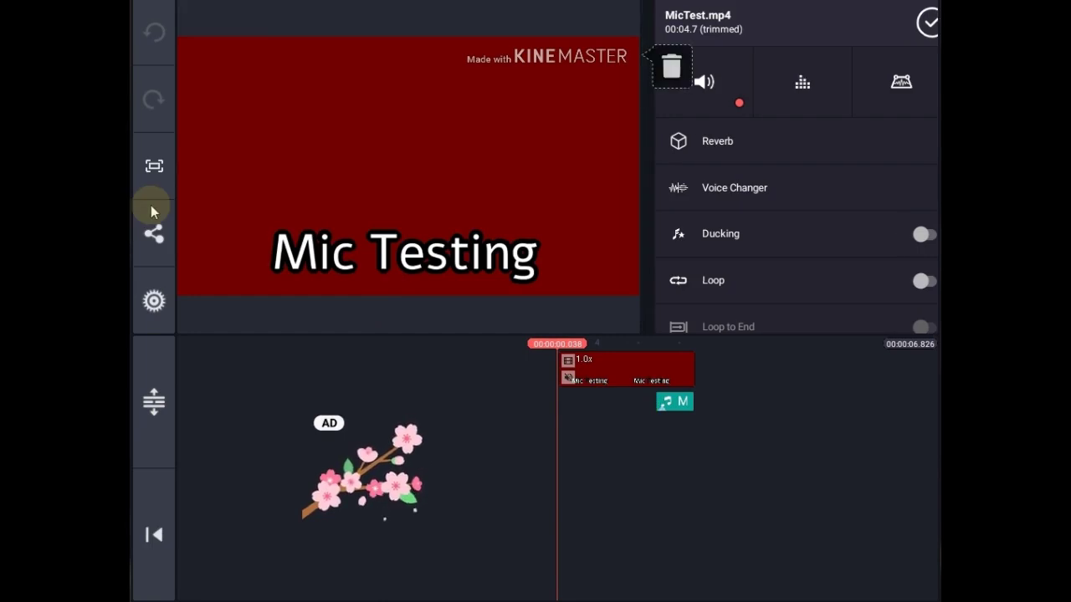
click(669, 404)
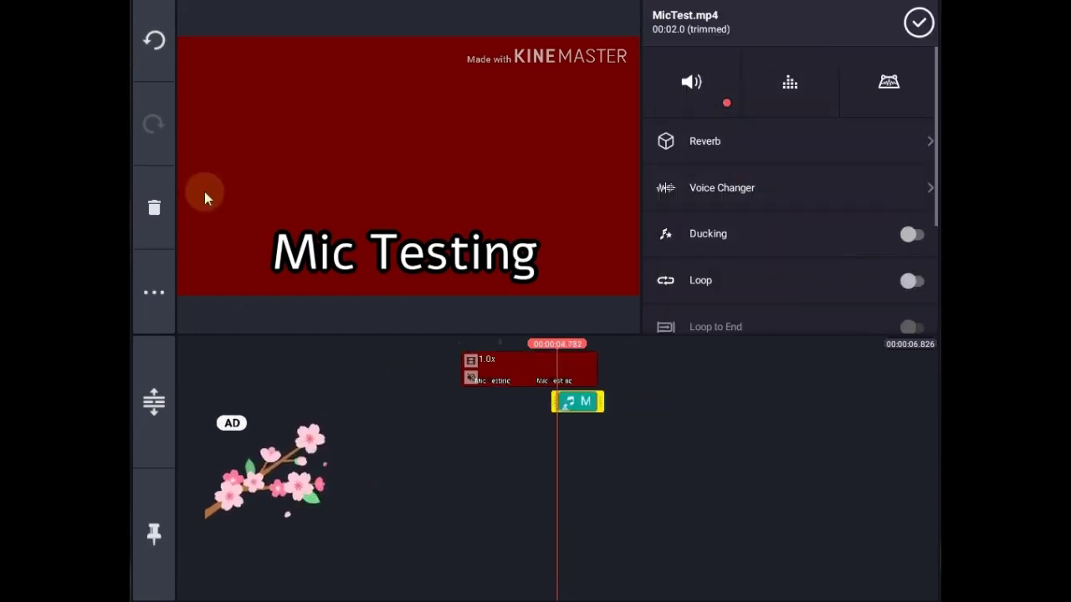
click(154, 206)
click(532, 393)
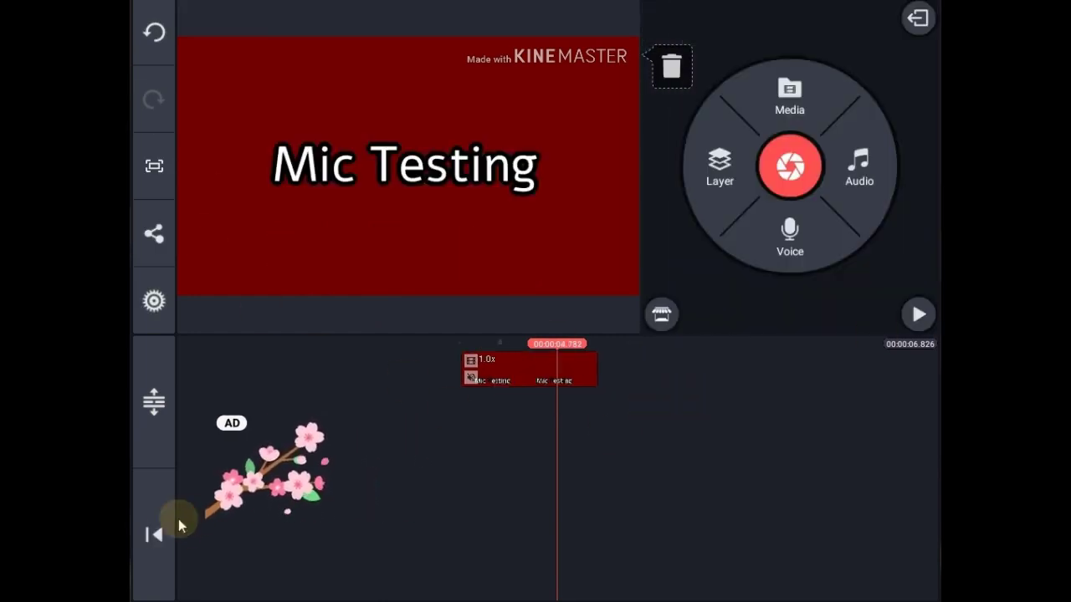
click(149, 555)
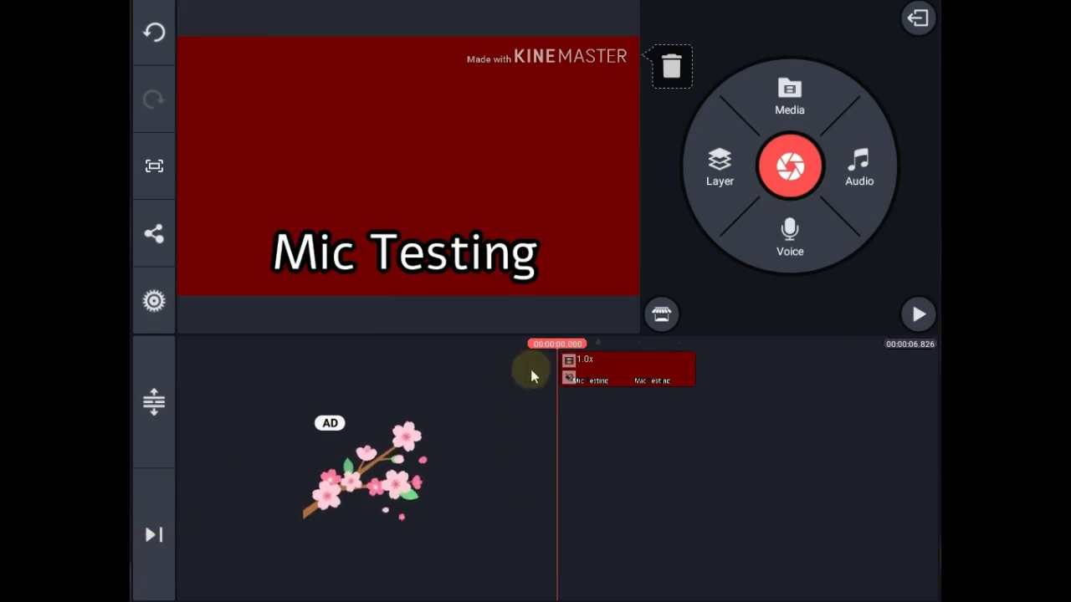
Browse the device's audio folders for the exported test file and open the Ringtones folder that contains it.
click(854, 167)
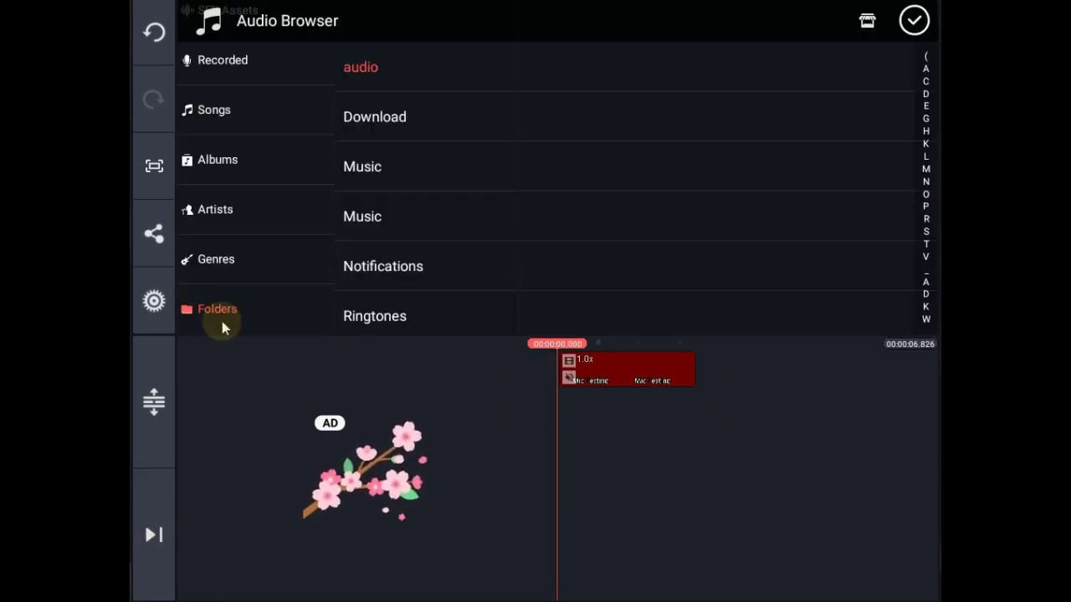
drag(390, 209, 393, 196)
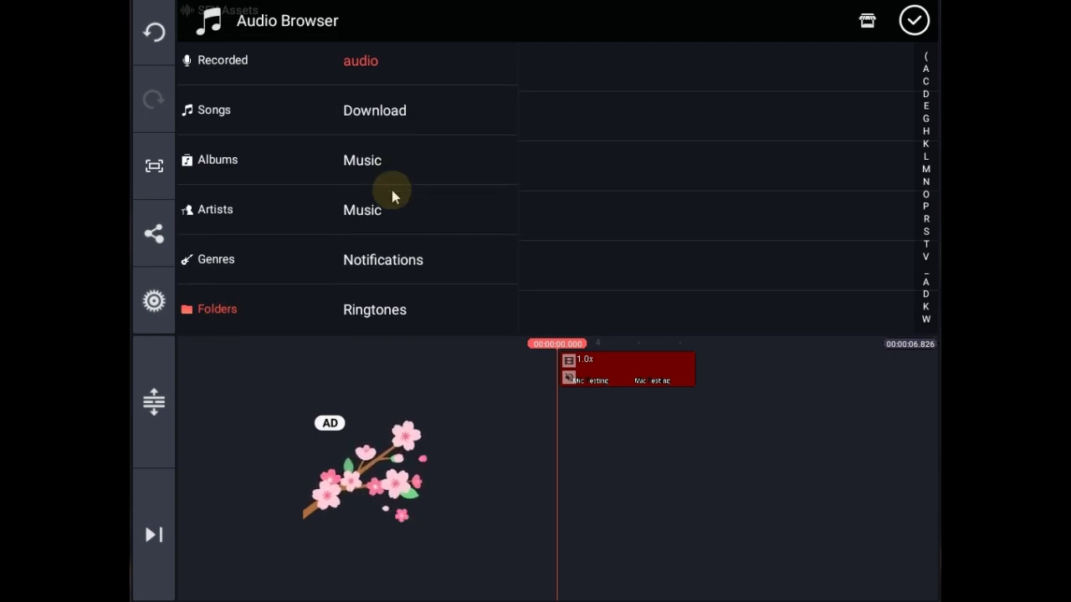
scroll(293, 245, up, 2)
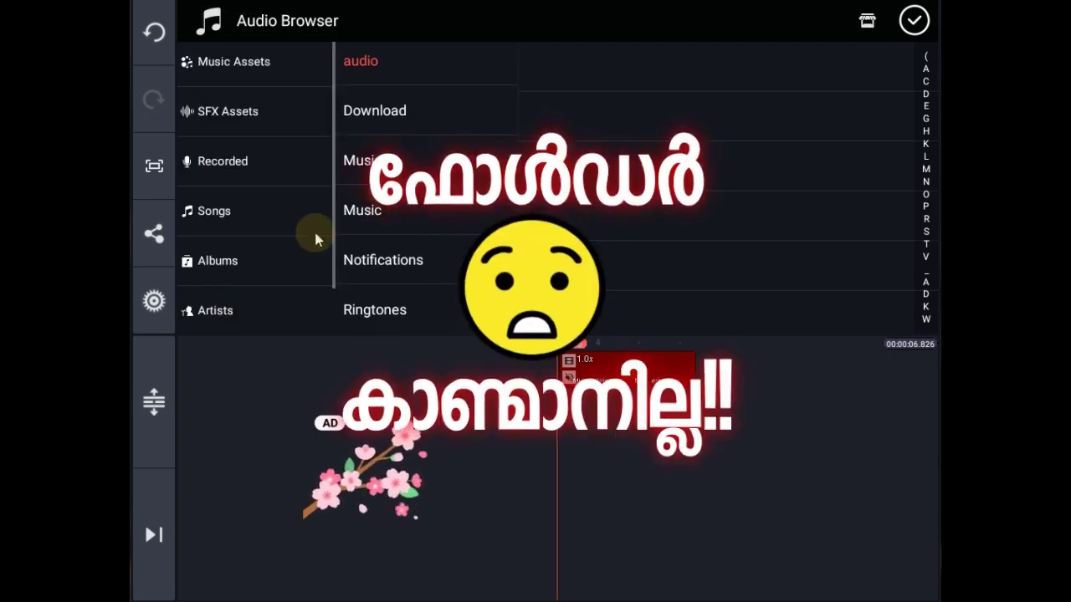
drag(373, 210, 386, 257)
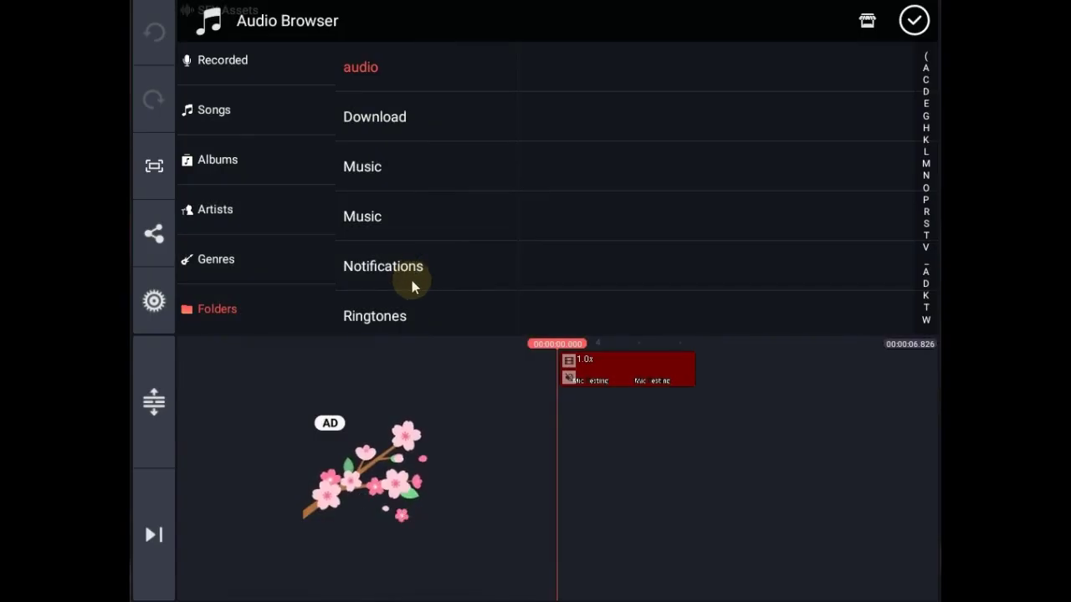
scroll(416, 289, down, 1)
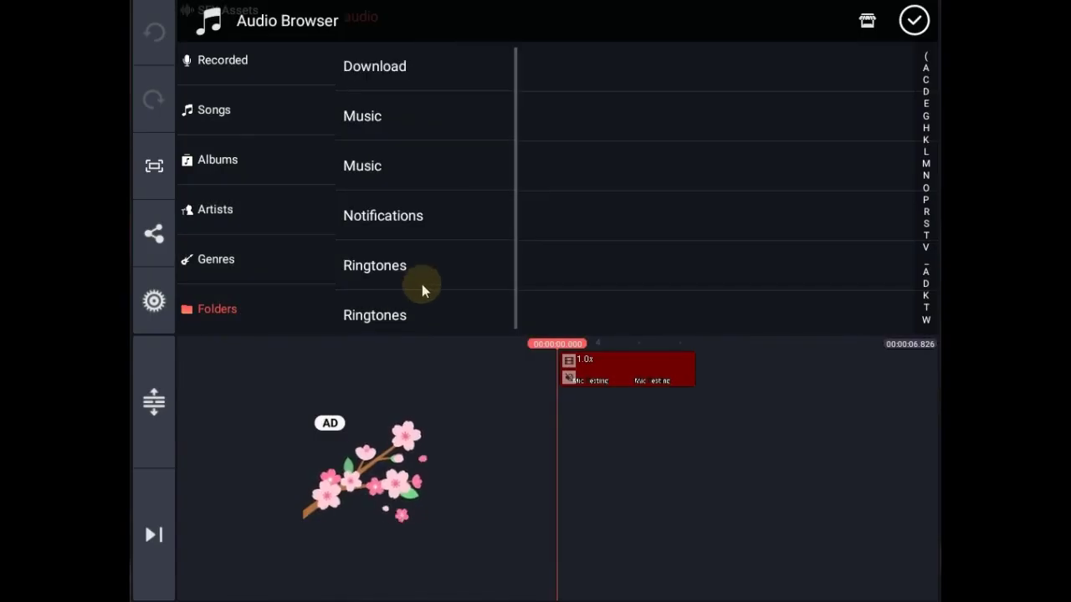
scroll(420, 283, down, 1)
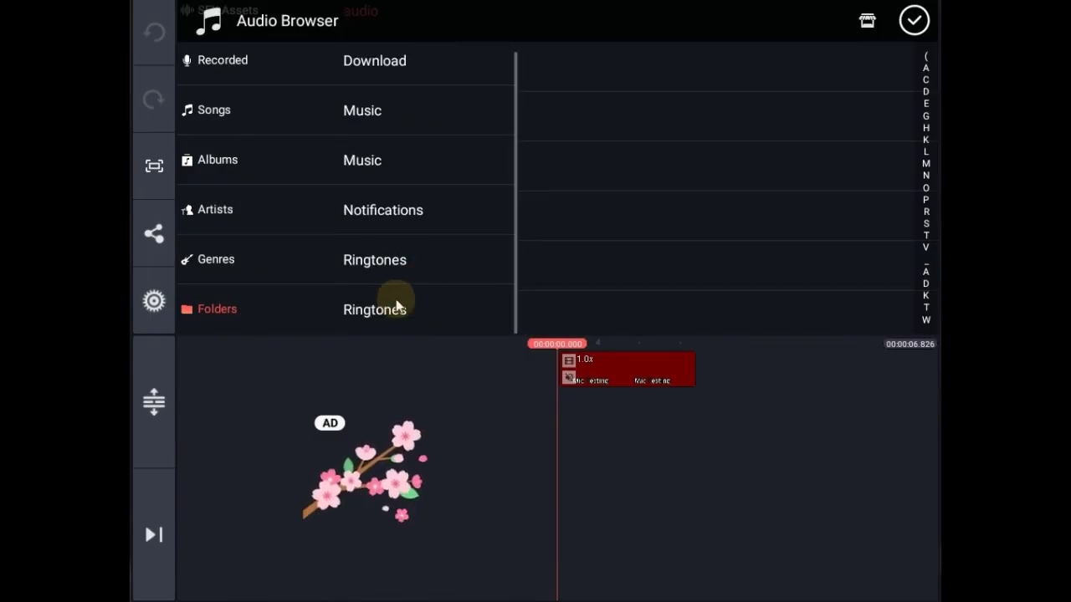
click(406, 310)
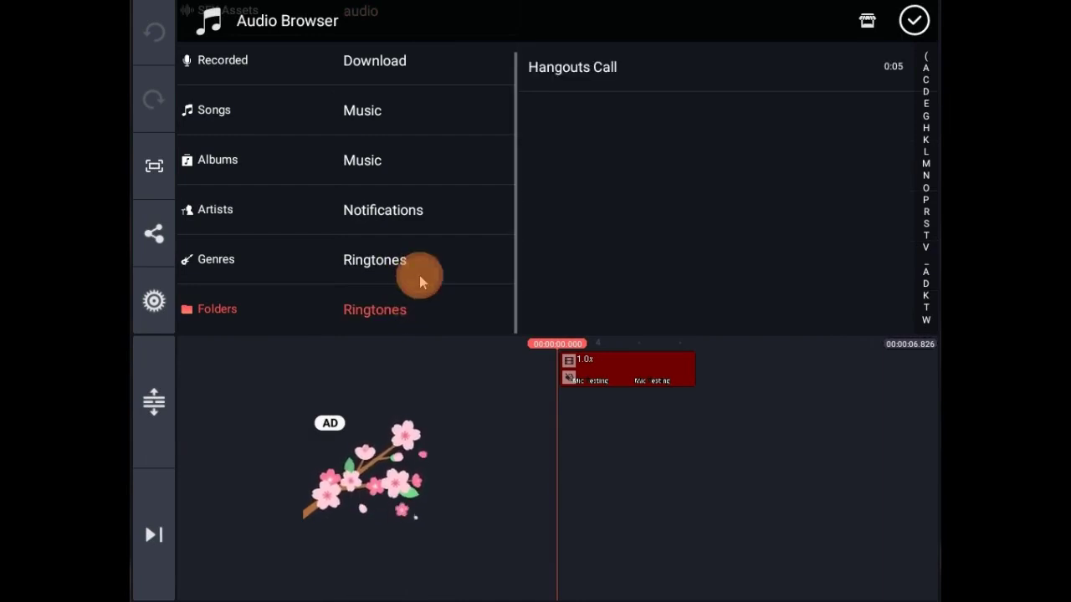
click(420, 281)
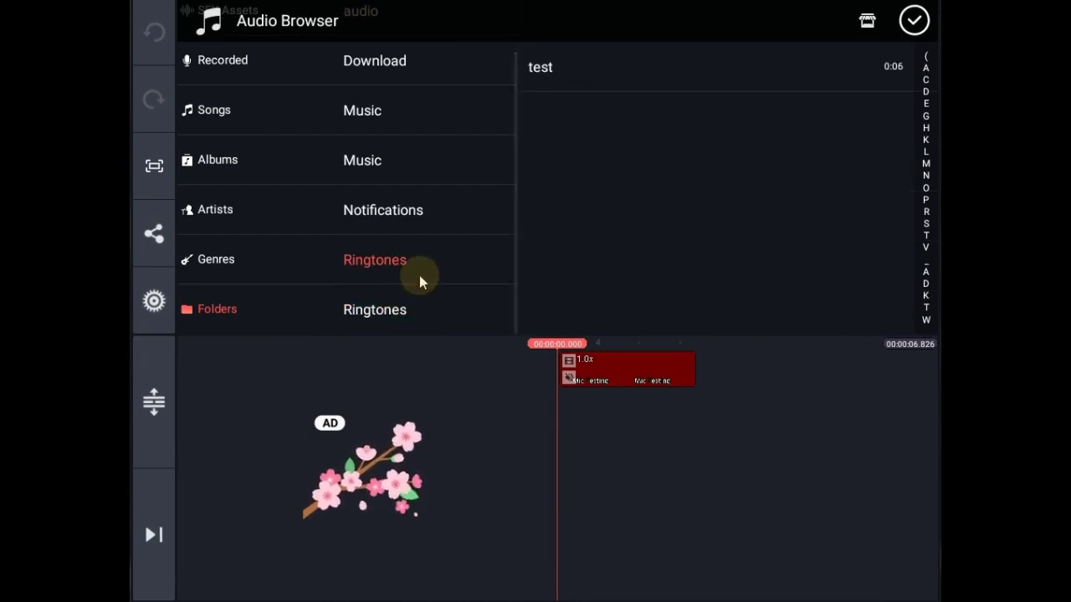
scroll(419, 281, up, 1)
scroll(420, 281, down, 1)
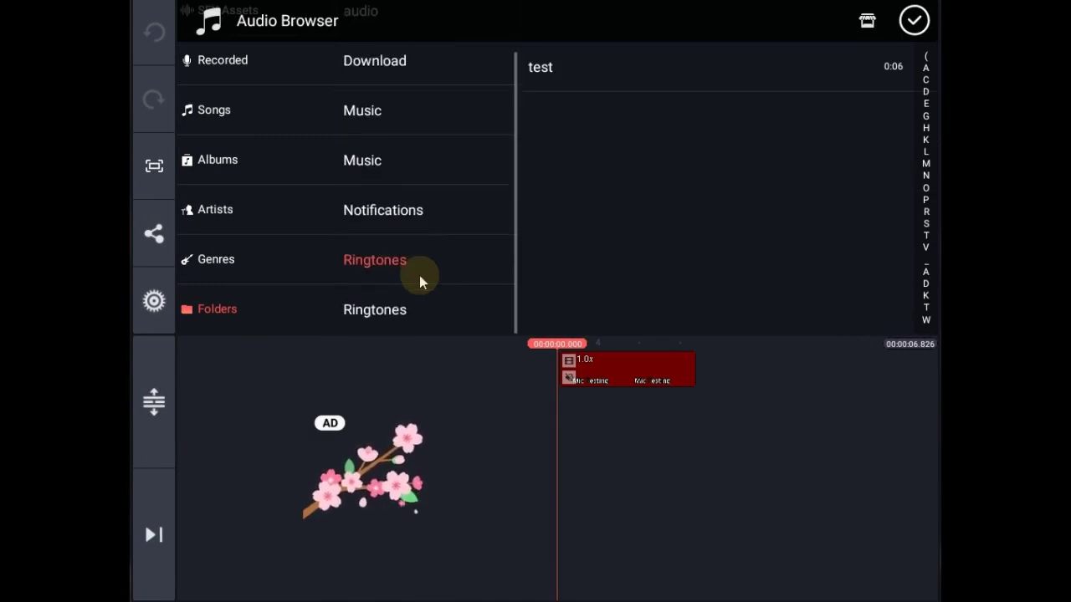
Preview the test audio, add it to the timeline under the video, and close the audio browser.
click(540, 67)
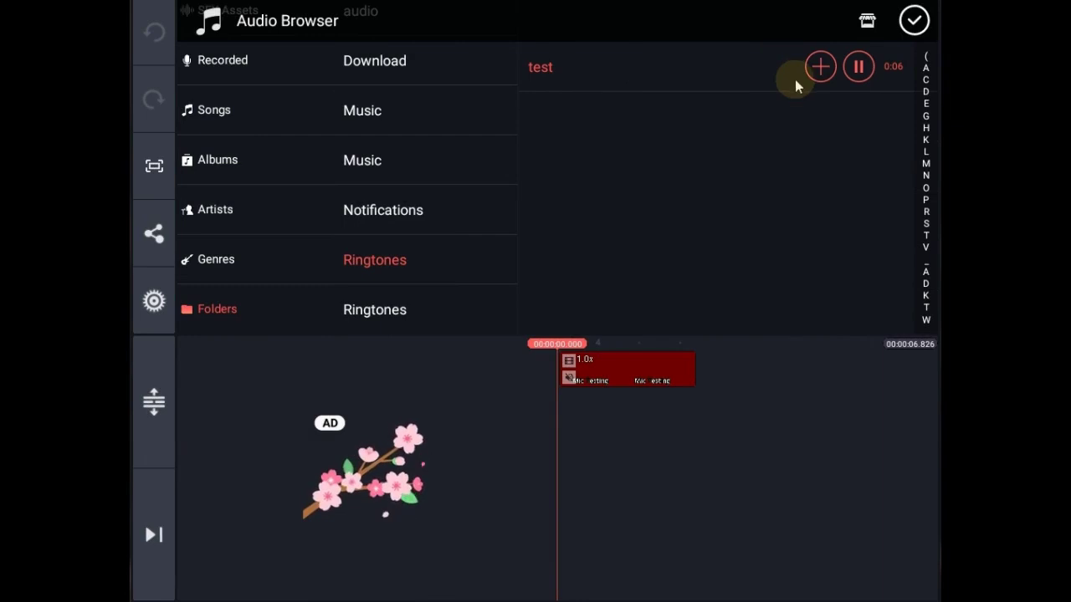
click(858, 67)
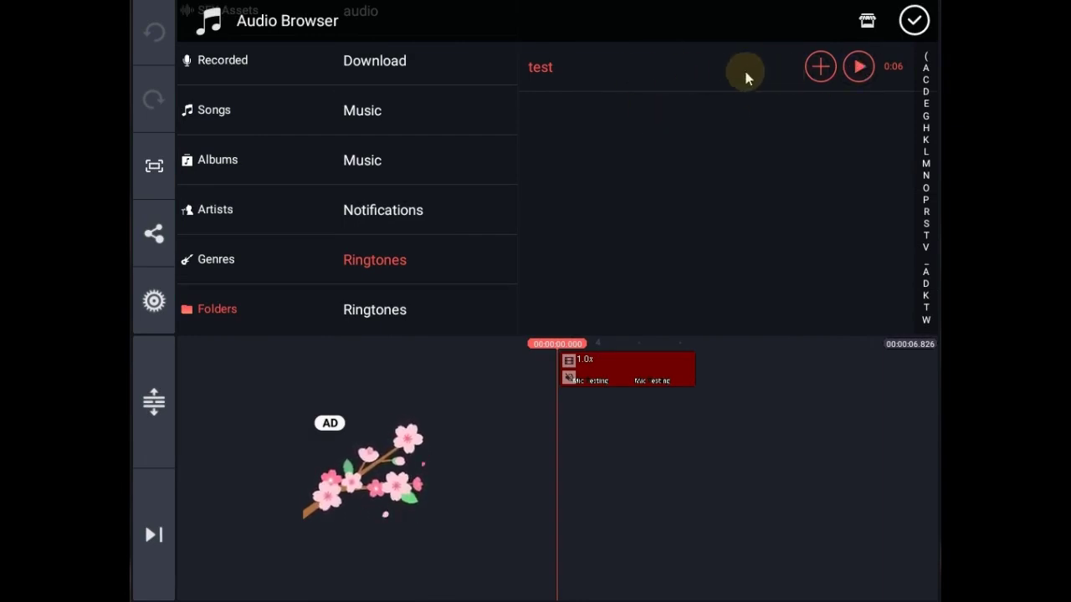
click(820, 67)
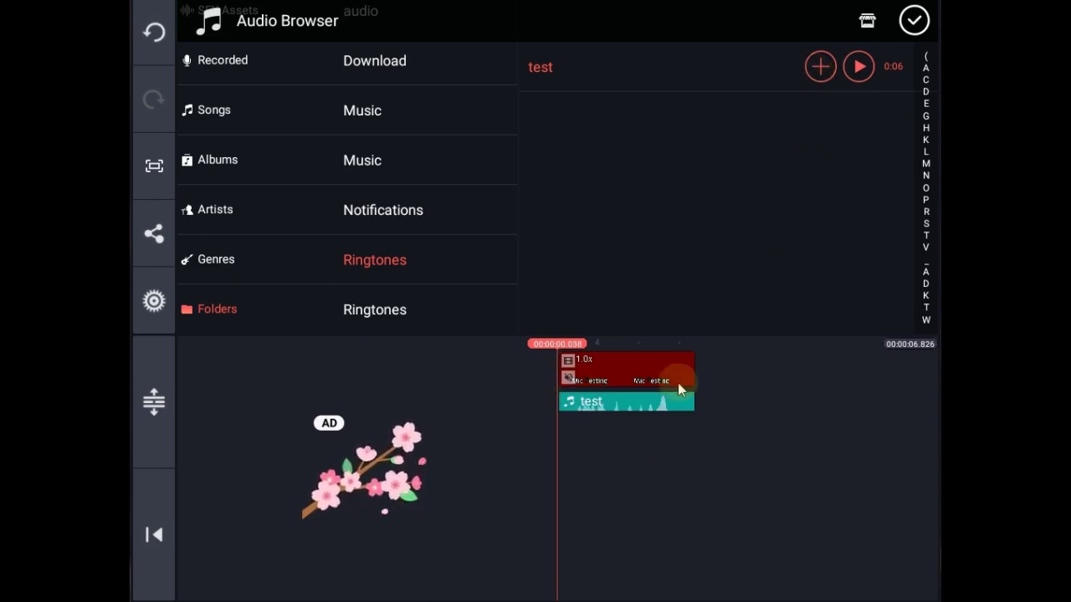
click(915, 20)
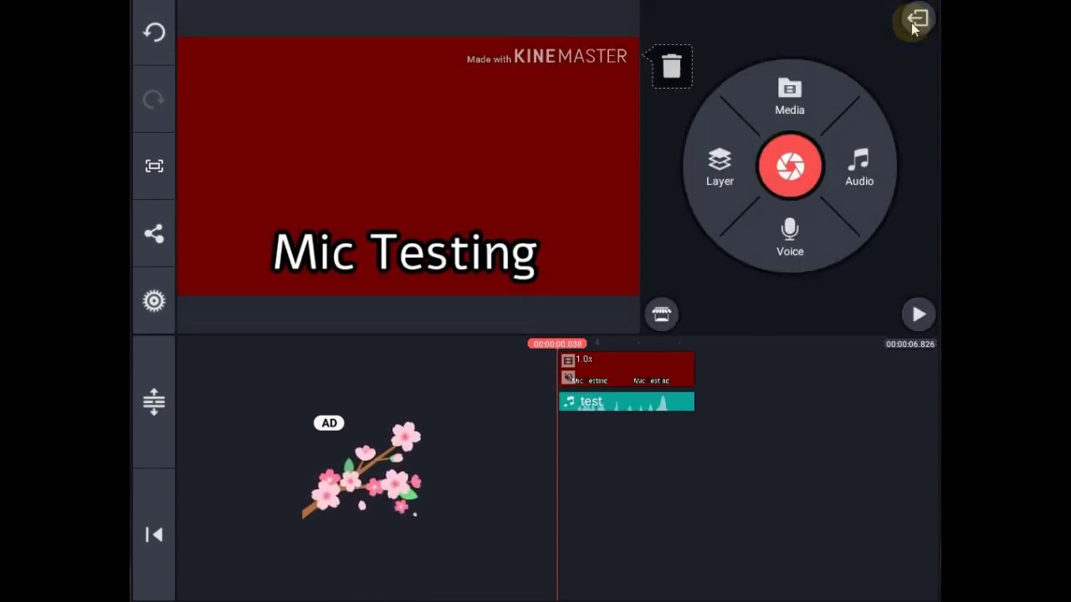
Play the project from the start to check the voice levels of the test audio against the video.
click(917, 316)
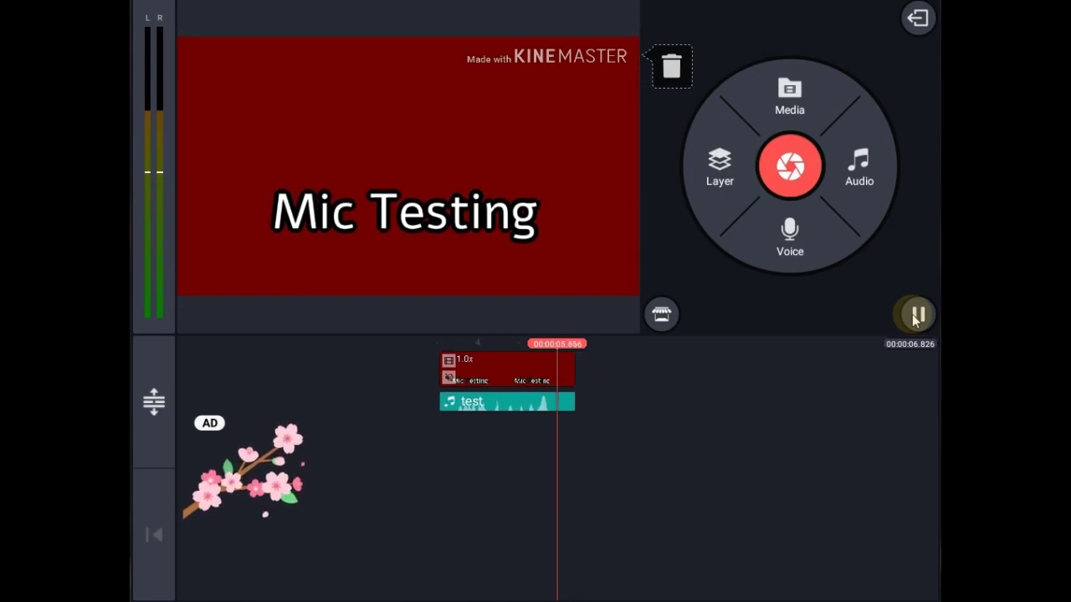
click(917, 315)
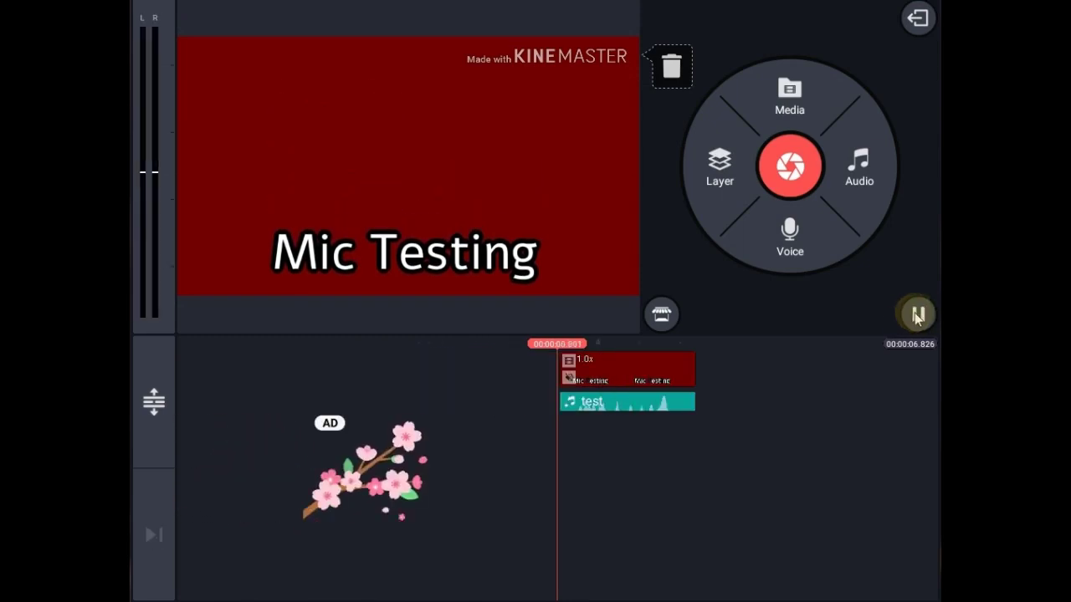
click(917, 318)
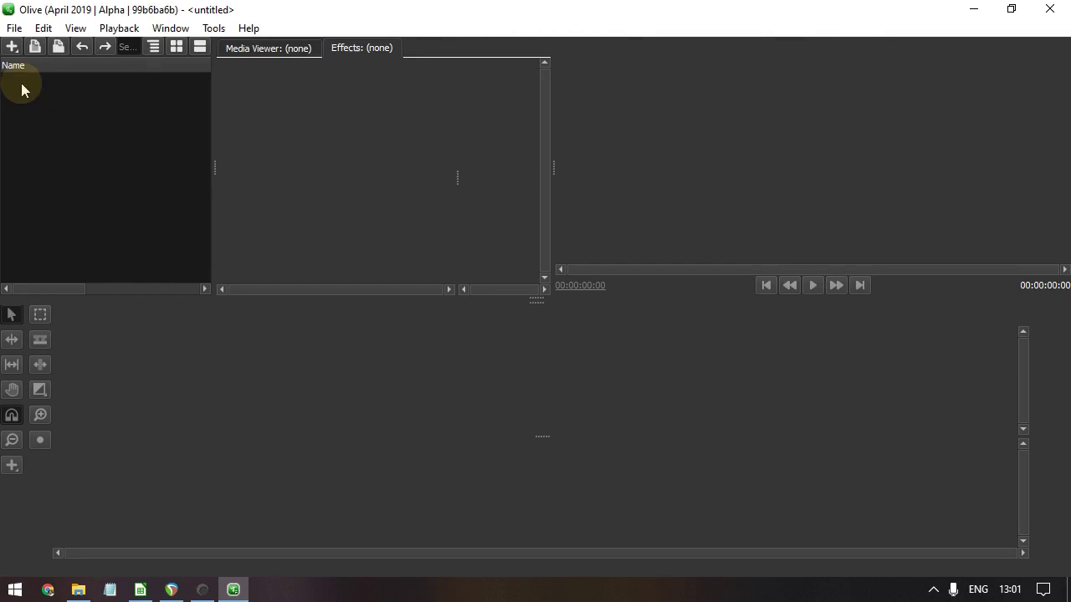
Add MicTest.mp4 from the Clips folder to the empty Olive timeline and enlarge the timeline view around it.
click(78, 589)
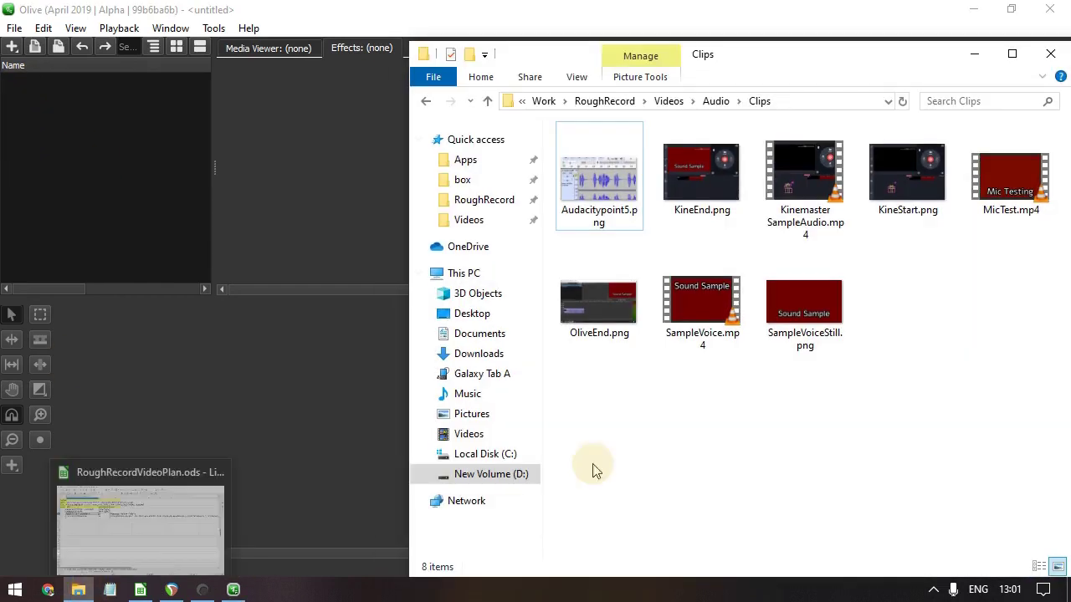
drag(1012, 180, 118, 418)
click(970, 60)
scroll(82, 489, up, 4)
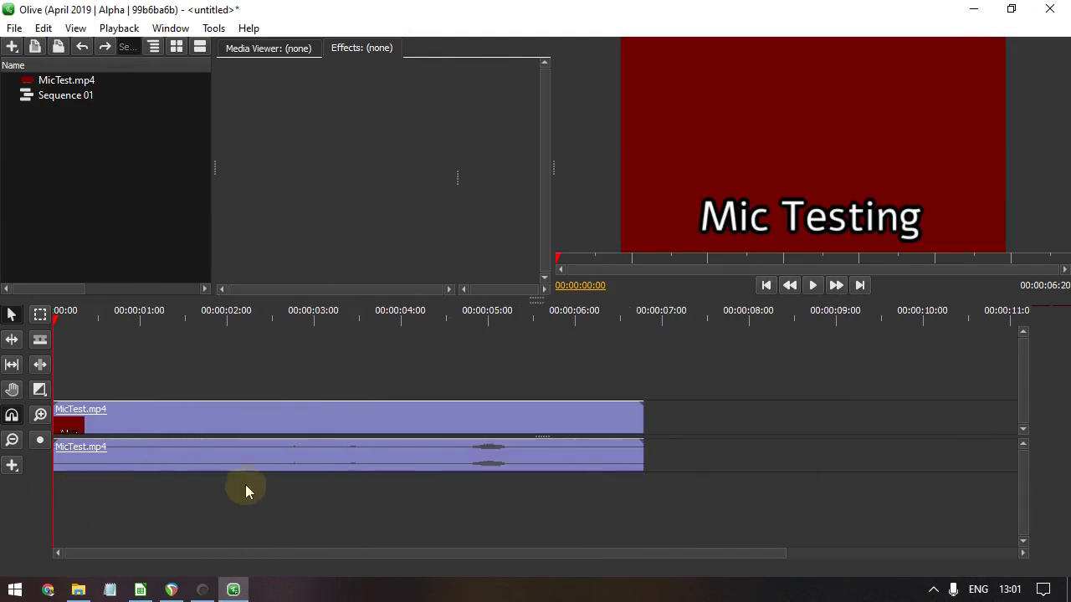
Play the MicTest.mp4 sequence to compare the audio levels of the spoken phrases on the meter.
key(space)
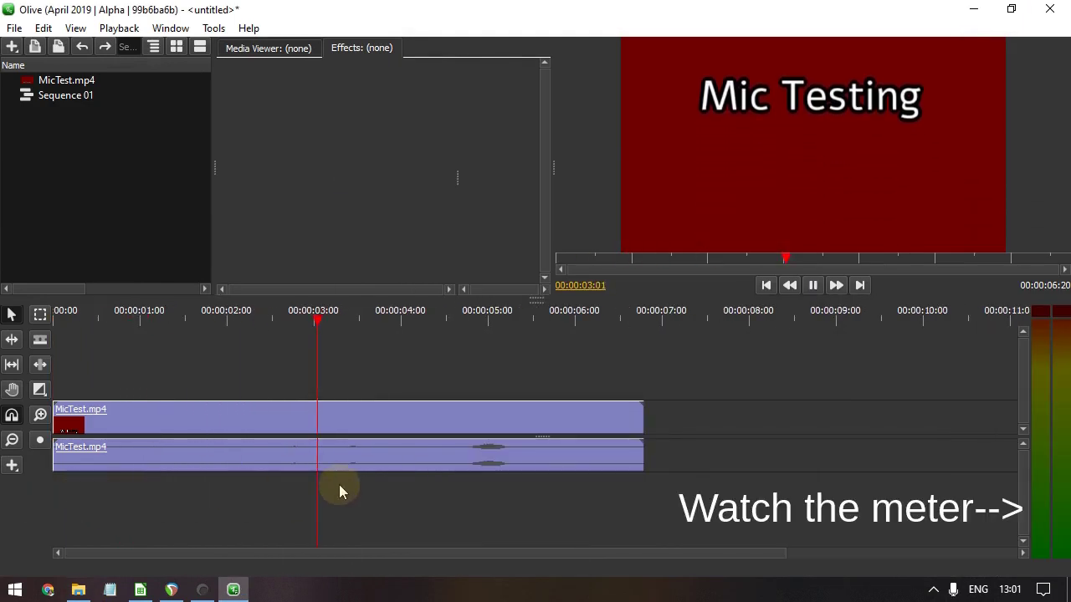
click(501, 460)
click(245, 519)
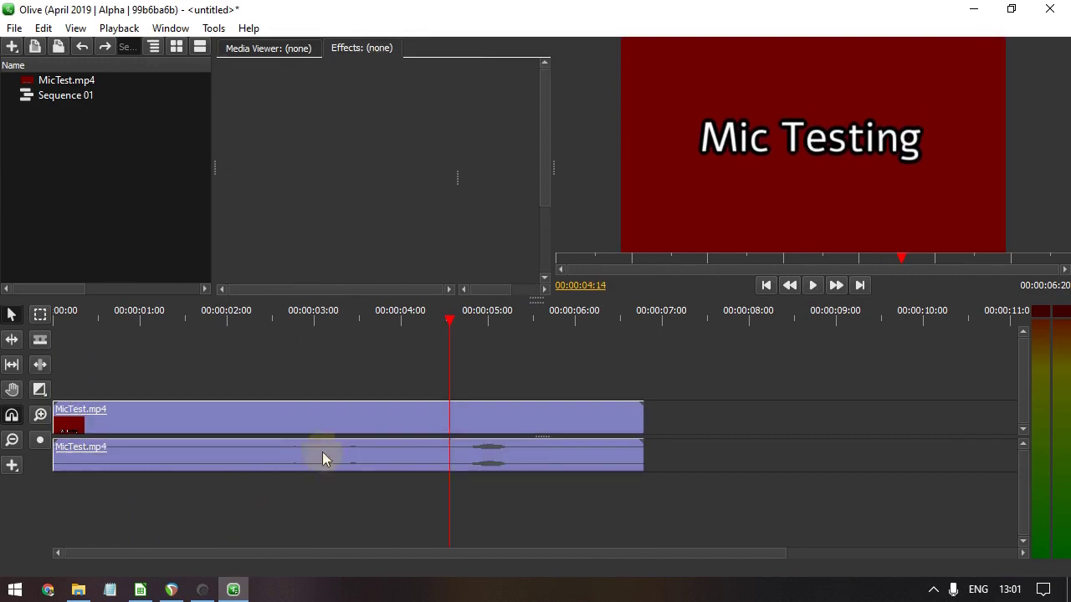
Unlink the MicTest.mp4 video clip from its audio and clear the selection.
click(352, 420)
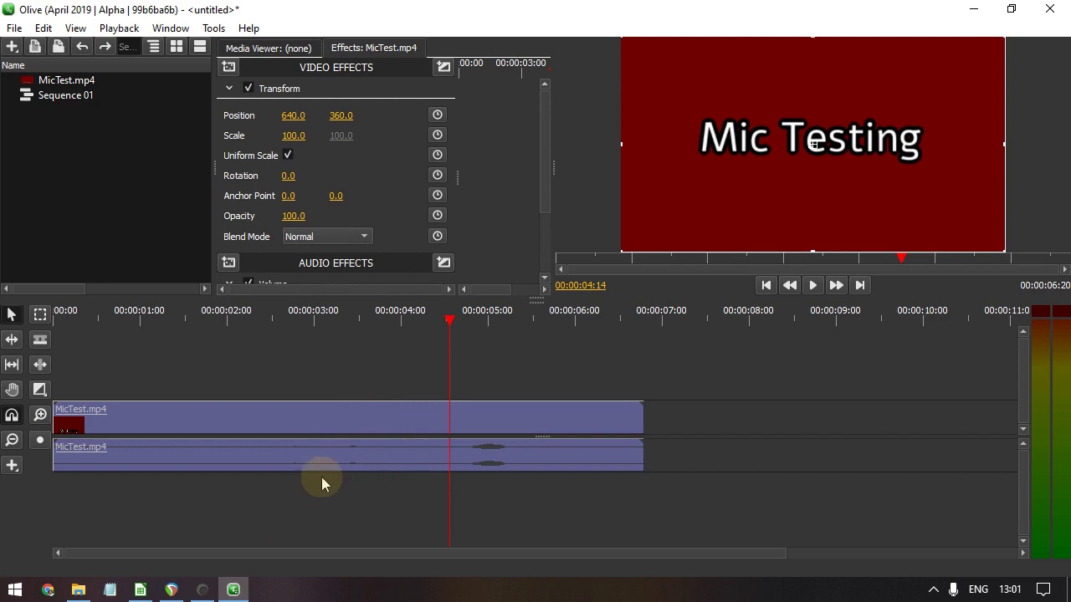
key(ctrl+l)
click(259, 527)
Split only the MicTest.mp4 audio clip at 00:00:04:17, just before the loud phrase.
click(209, 460)
drag(450, 321, 460, 328)
click(430, 482)
click(428, 468)
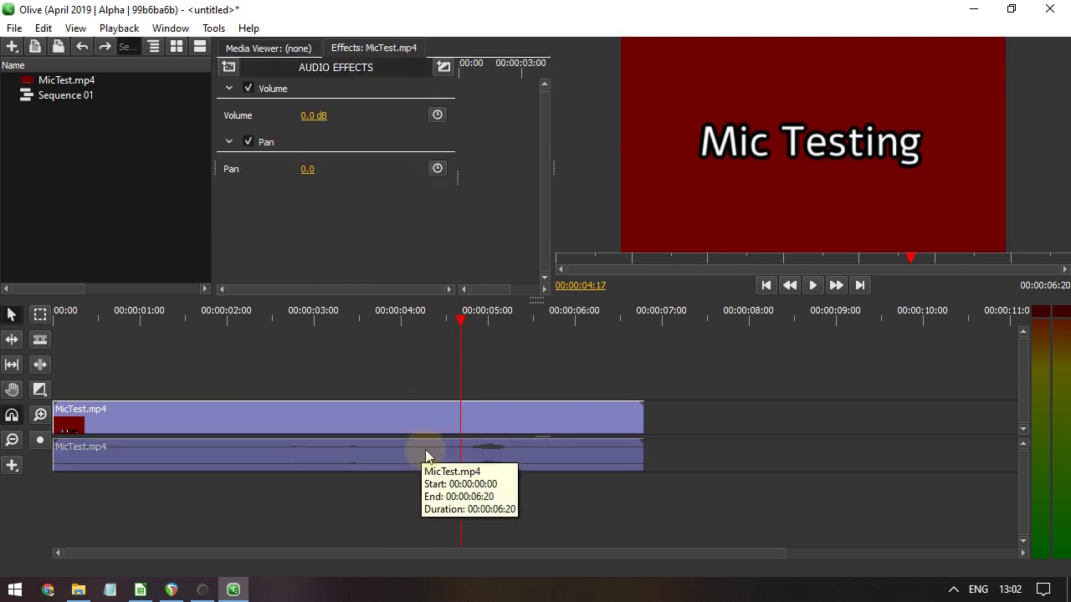
key(ctrl+k)
click(425, 495)
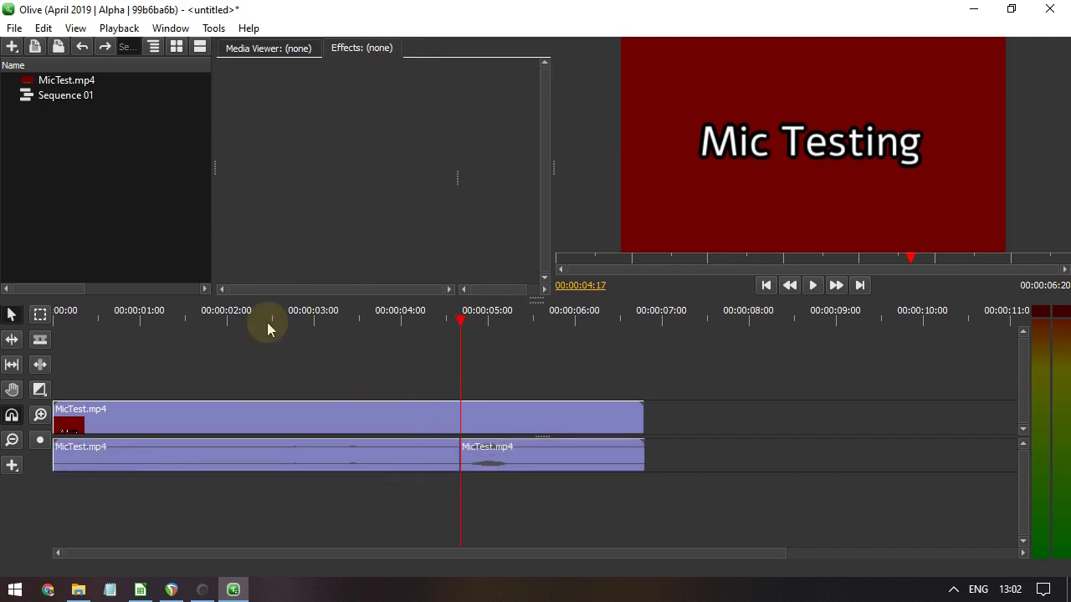
Set the volume of the first, quieter audio segment to 12 dB.
click(234, 318)
click(120, 463)
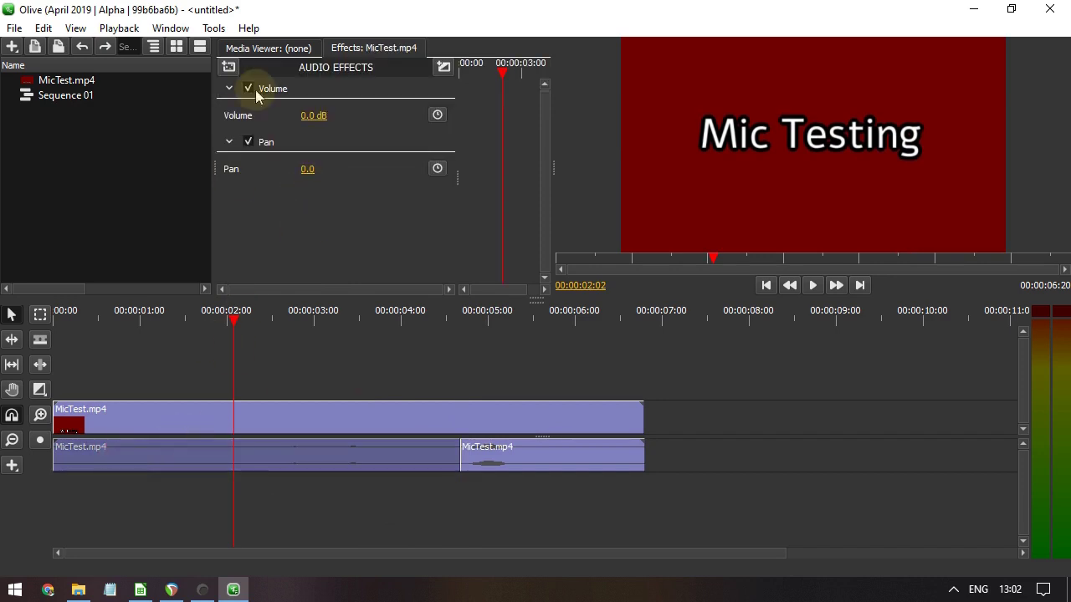
click(315, 116)
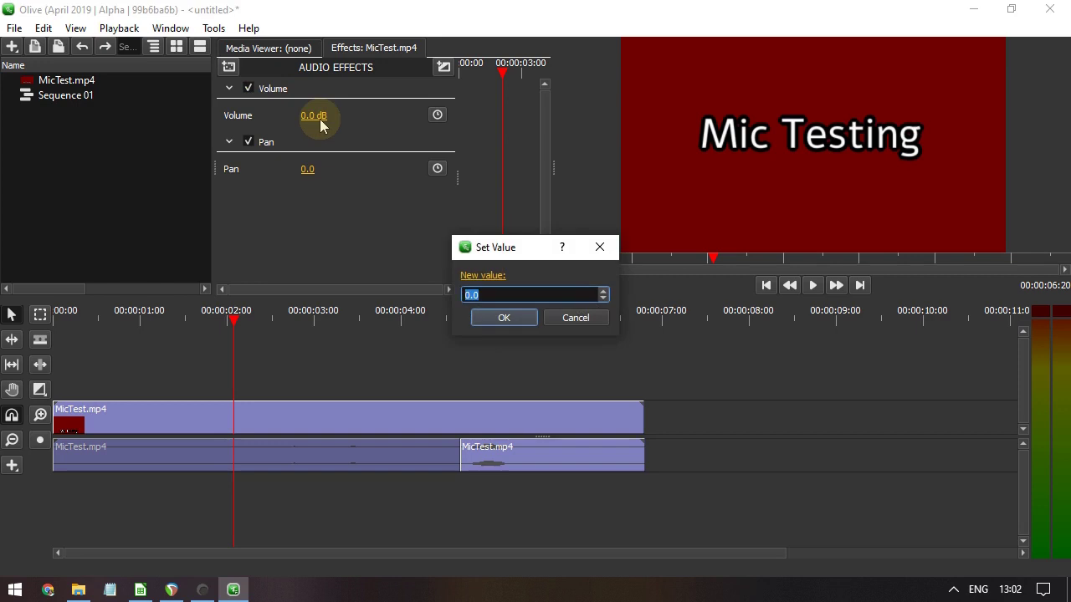
text(6)
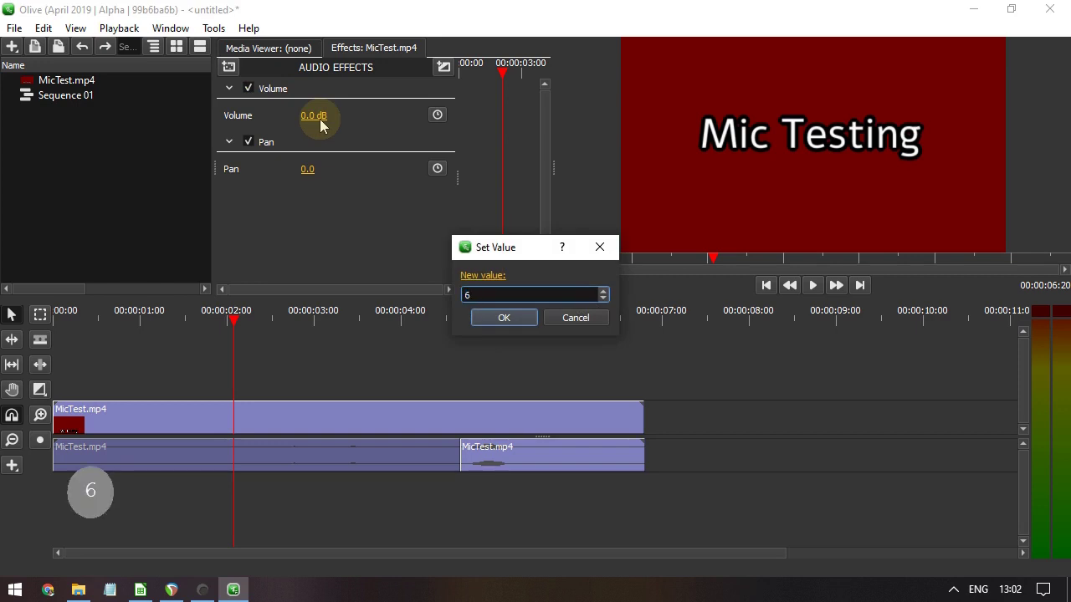
key(BackSpace)
text(12)
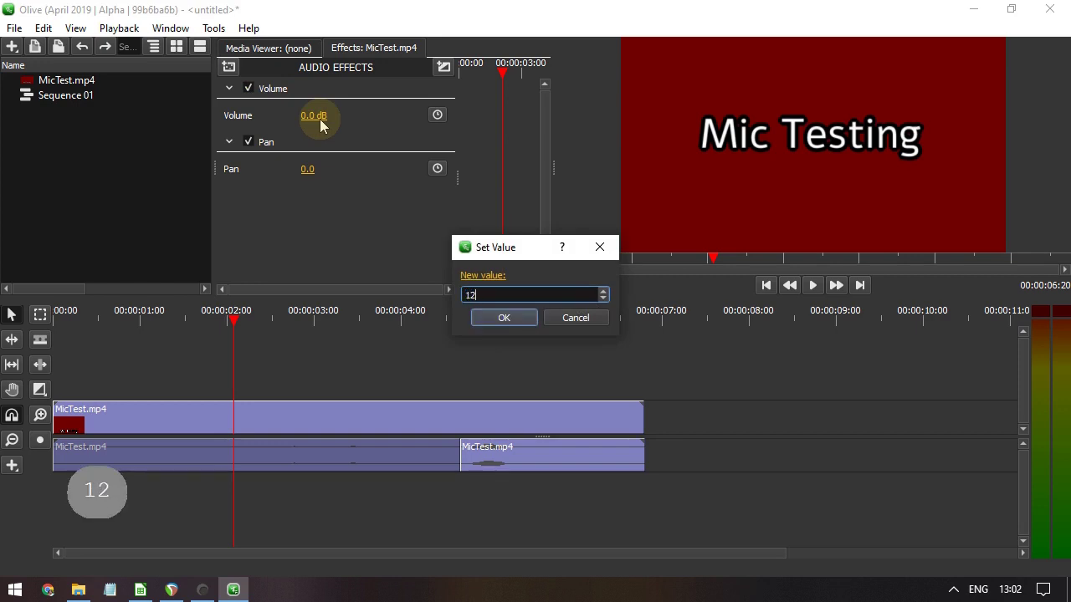
key(Return)
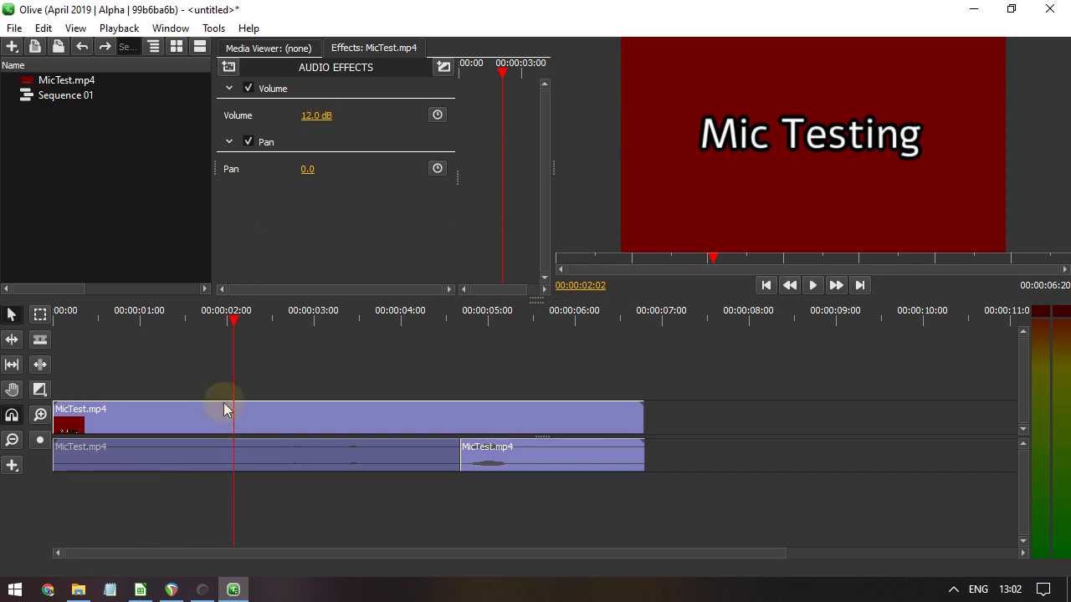
Play the boosted first audio segment from the start of the sequence to check its level on the meter.
drag(241, 318, 10, 346)
key(space)
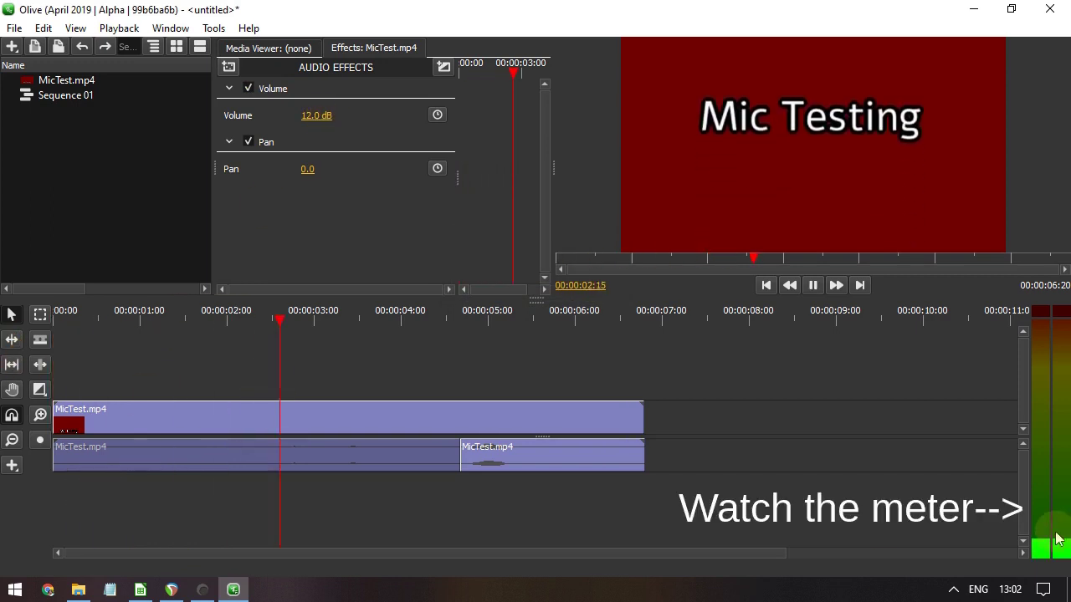
key(space)
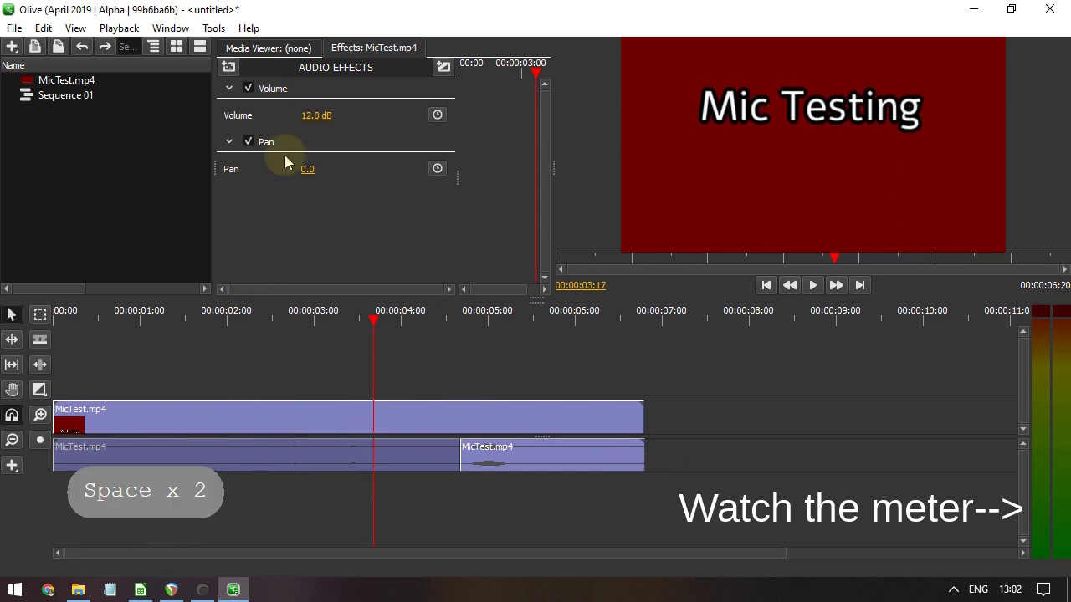
Set the first audio segment's volume to 24 dB and play the sequence from near the start to check its level.
click(314, 117)
text(2)
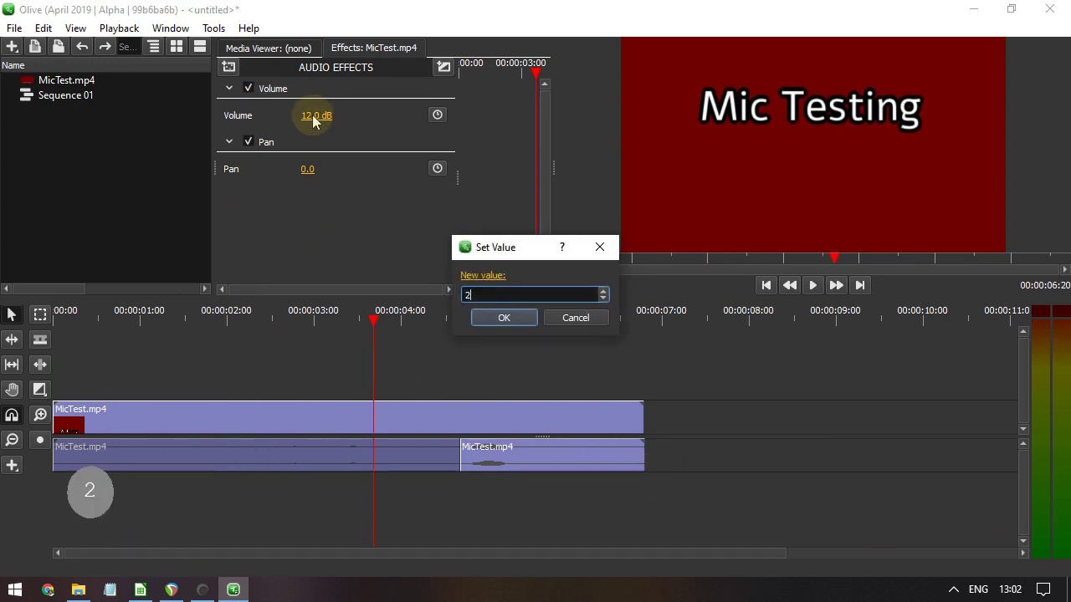
key(Return)
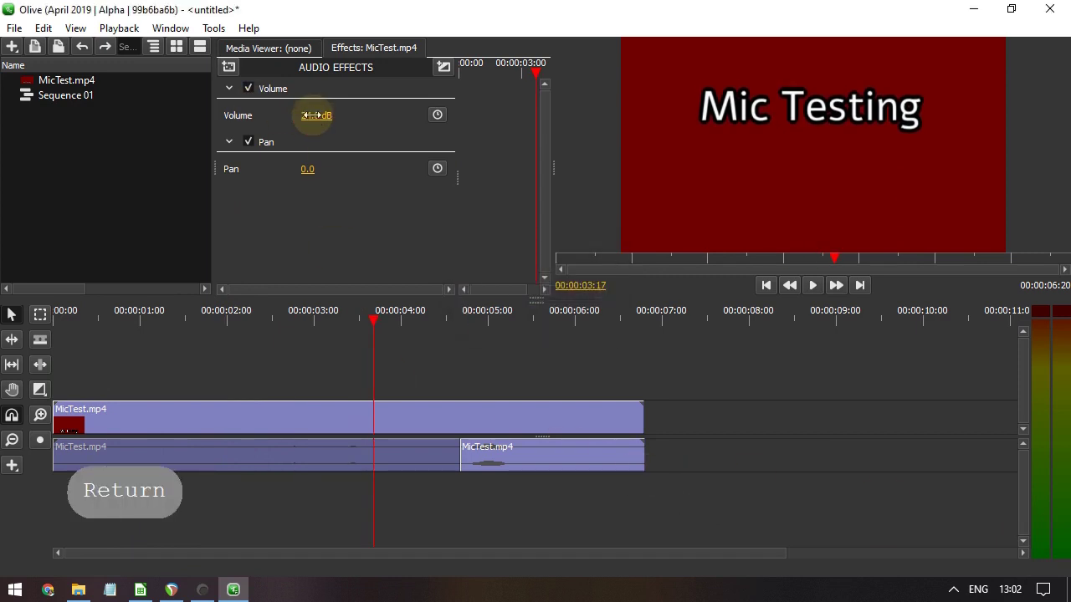
click(66, 312)
key(space)
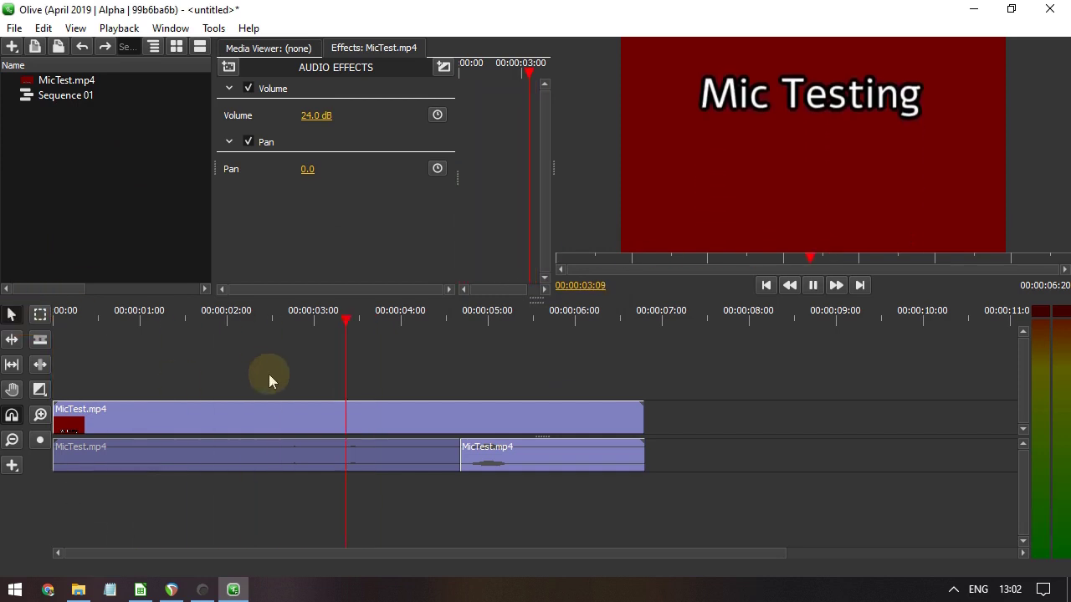
key(space)
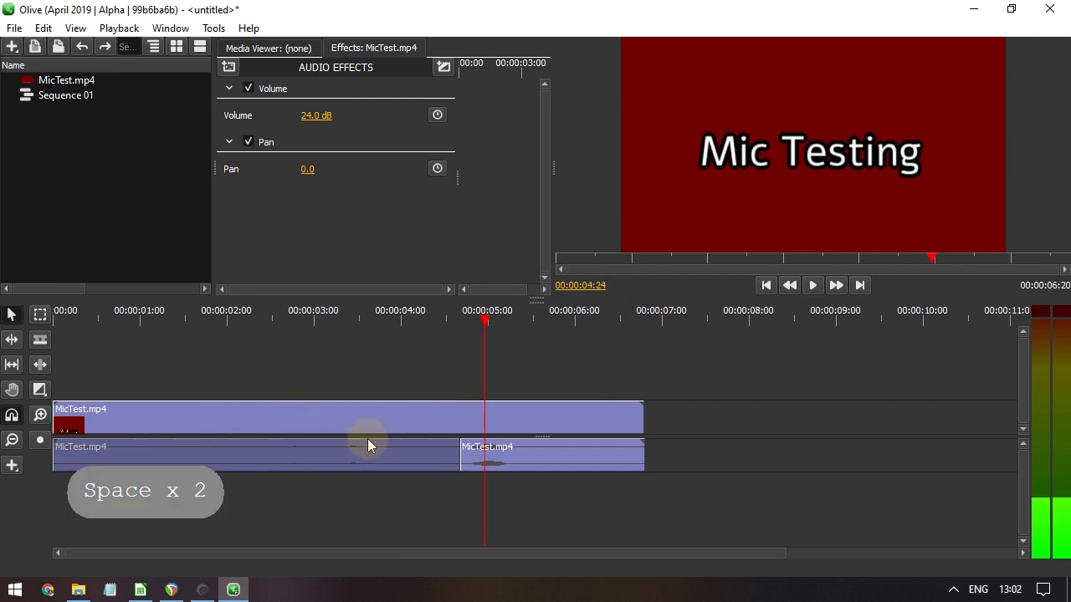
Set the first audio segment's volume to 22 dB and replay the sequence from the start to check the meter.
click(316, 114)
text(22)
key(Return)
click(55, 312)
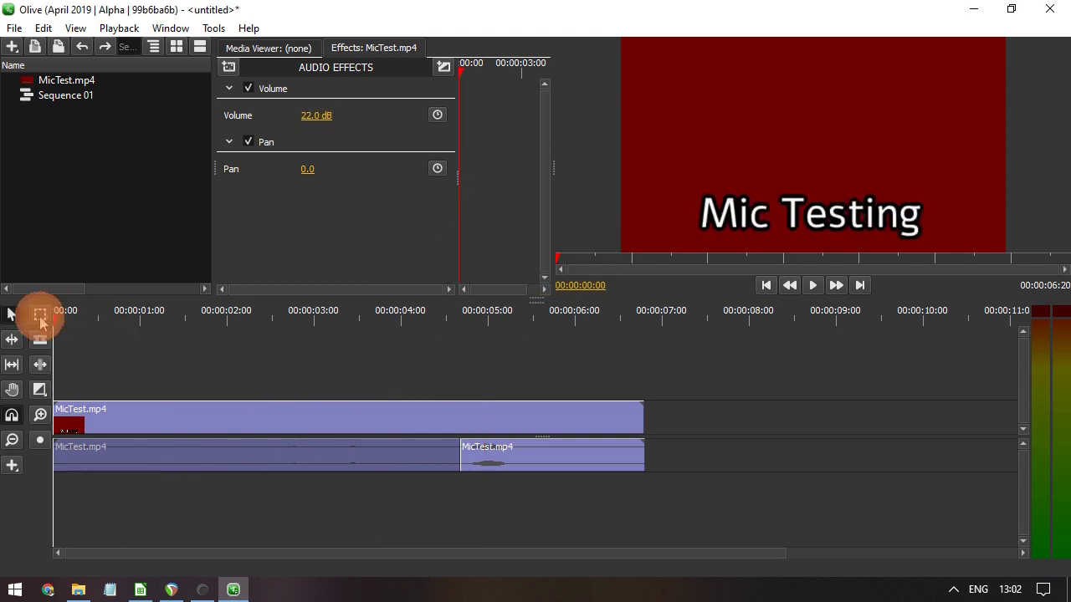
key(space)
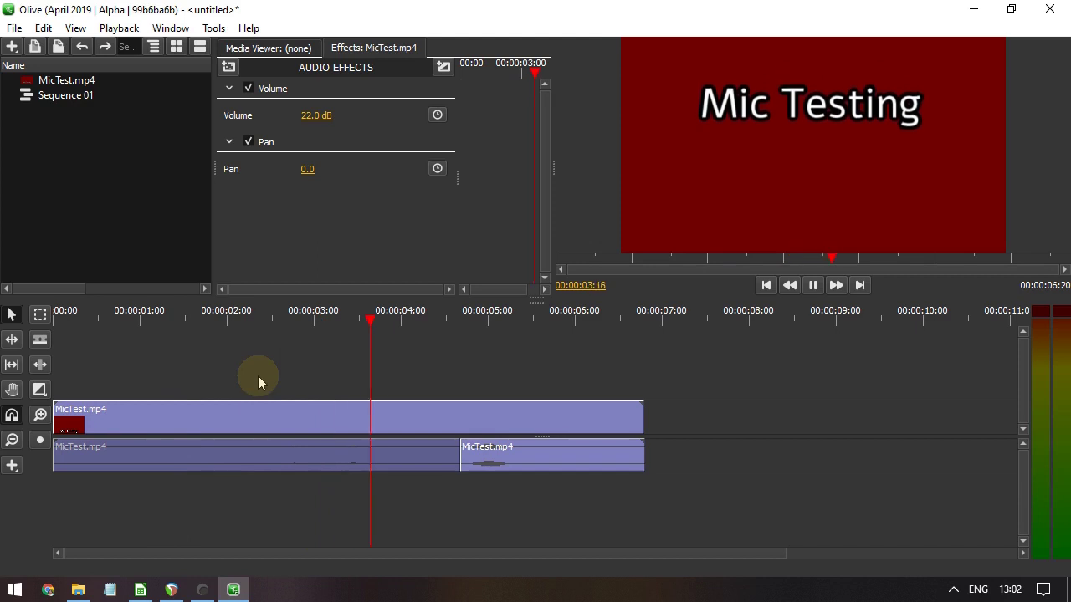
key(space)
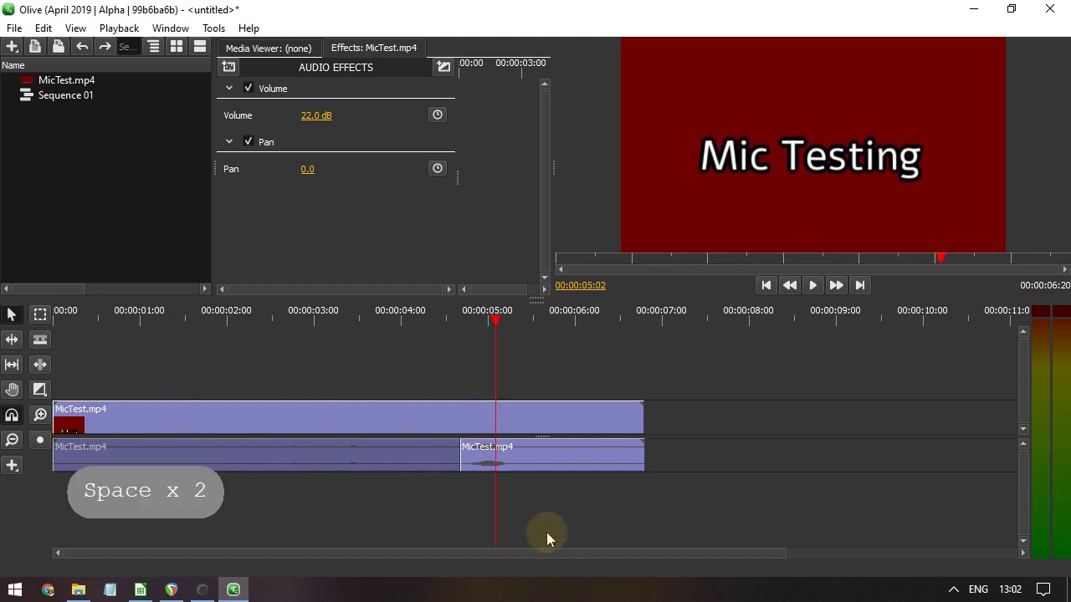
Set the second audio segment's volume to 12 dB and play it to check for clipping on the meter.
click(527, 452)
click(306, 114)
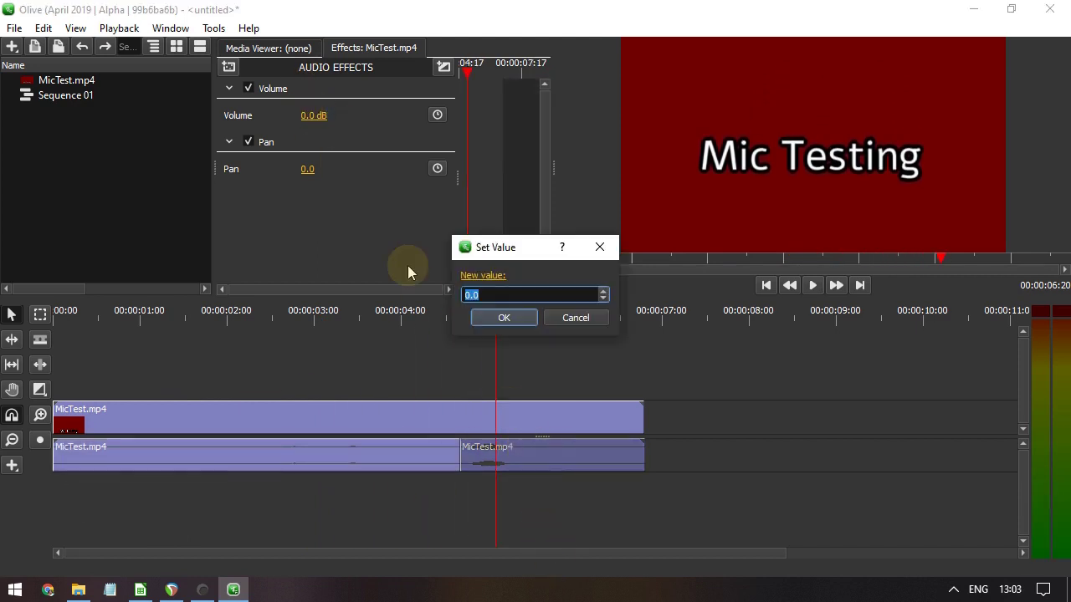
text(12)
key(Return)
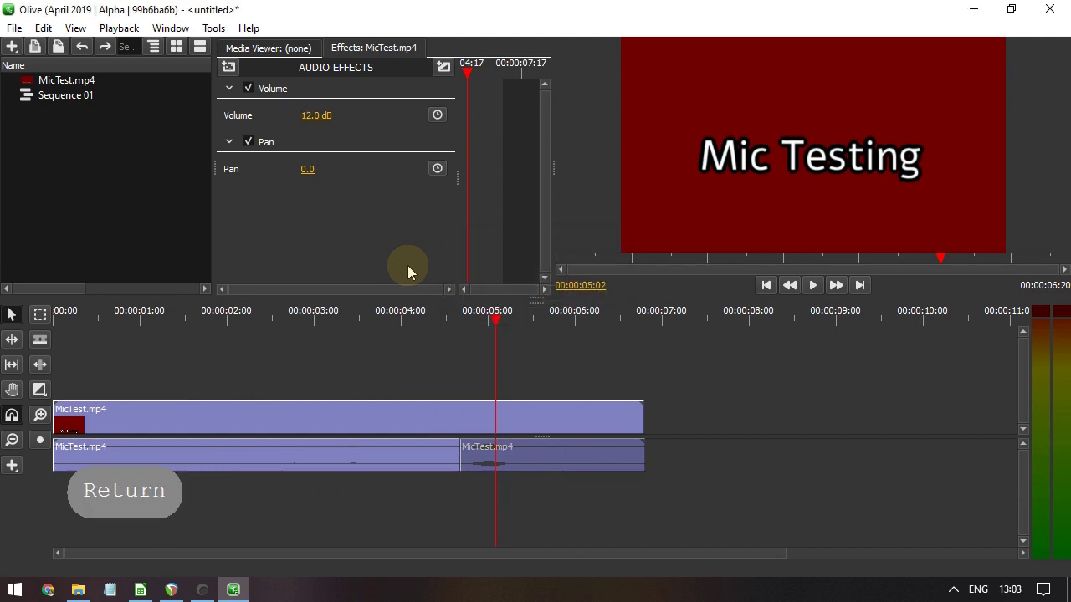
key(space)
key(space)
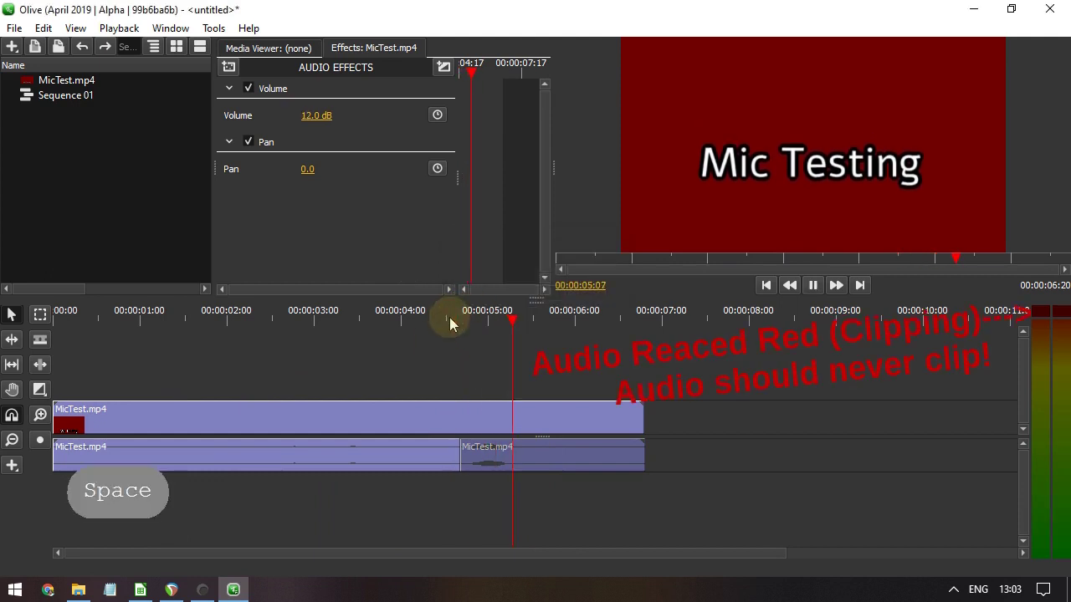
Set the second audio segment's volume to 6 dB and play across the split to check its level.
click(315, 115)
text(6)
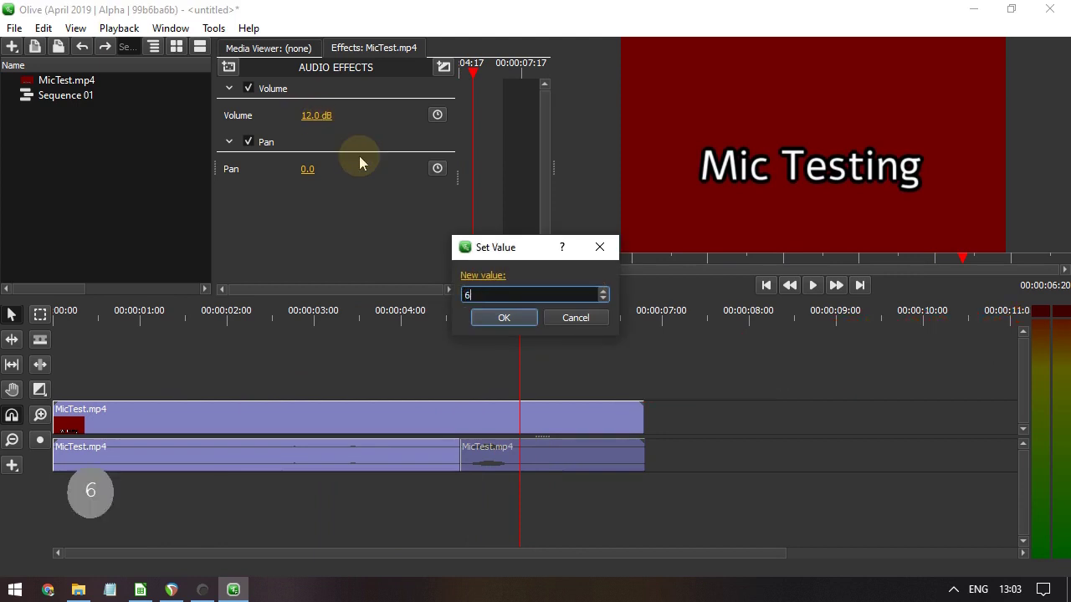
key(Return)
click(437, 322)
key(space)
key(space)
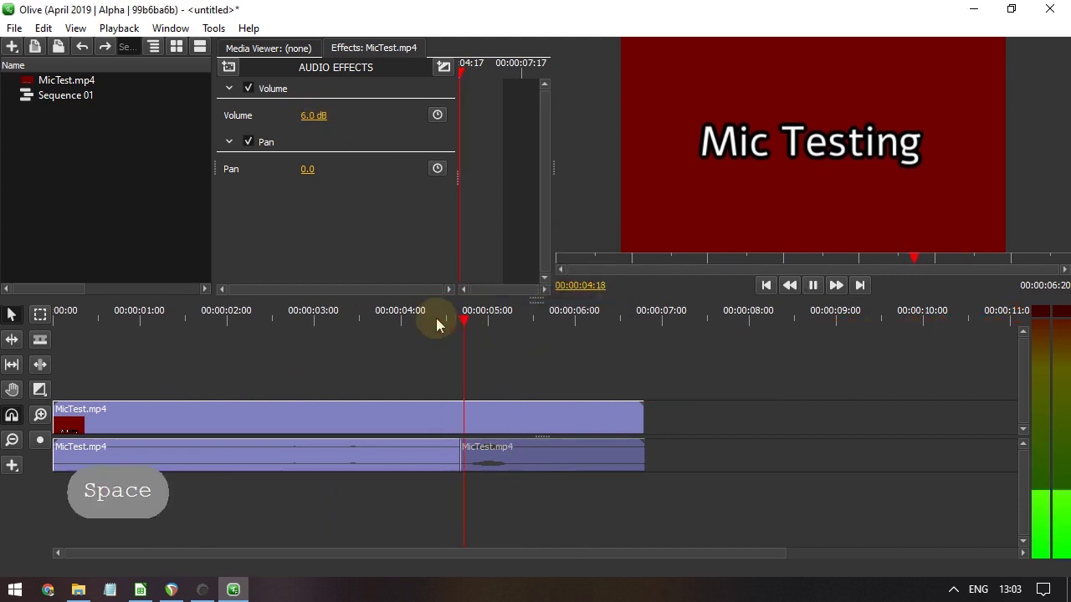
Set the second audio segment's volume to 10 dB, replay across the split to check its level, and clear the selection.
click(311, 116)
text(10)
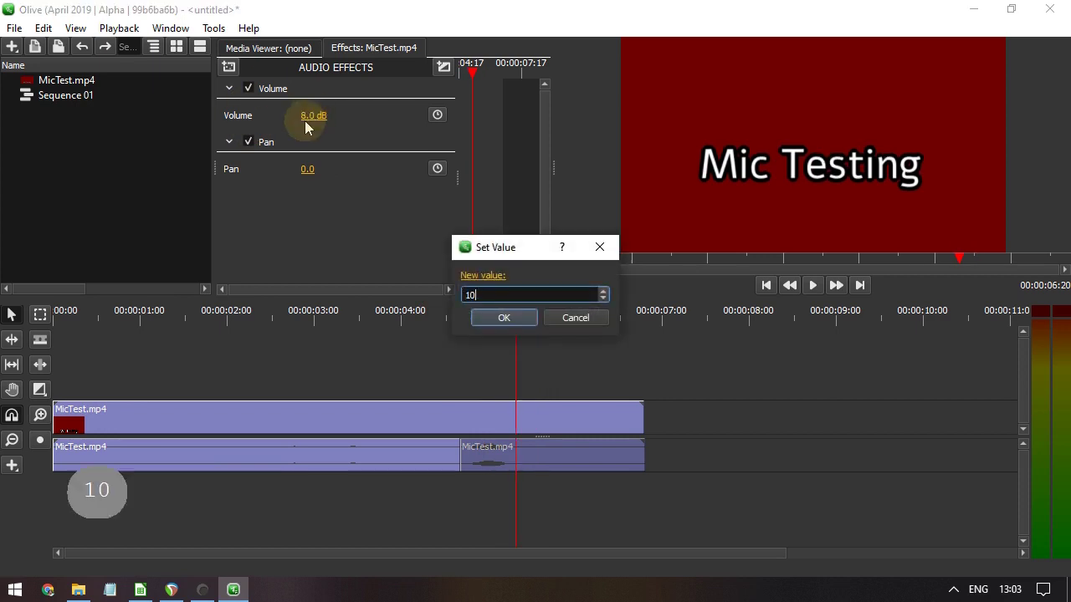
key(Return)
click(453, 315)
key(space)
key(space)
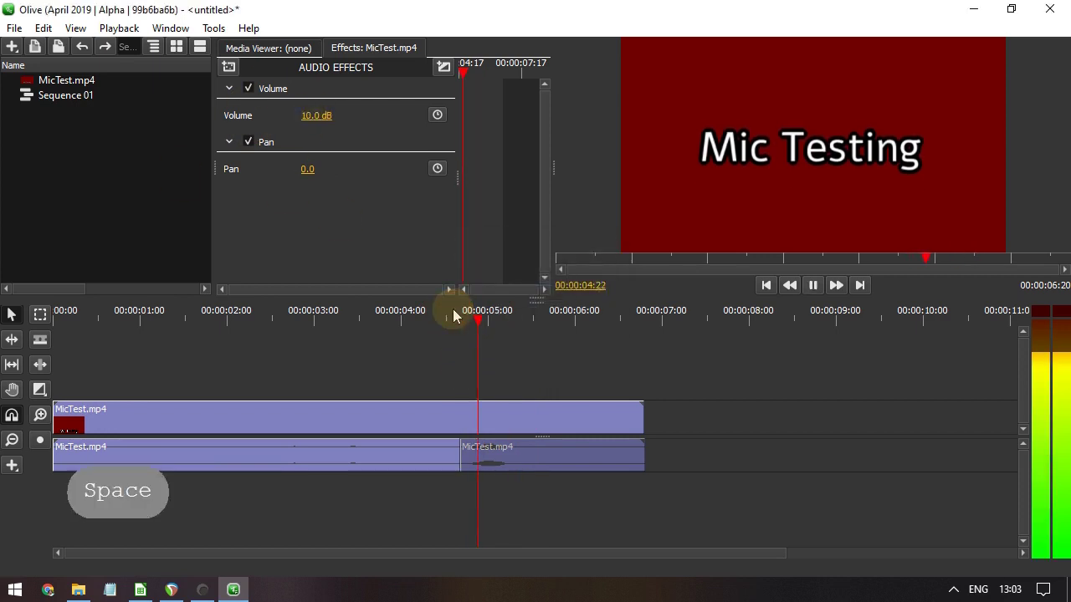
click(336, 383)
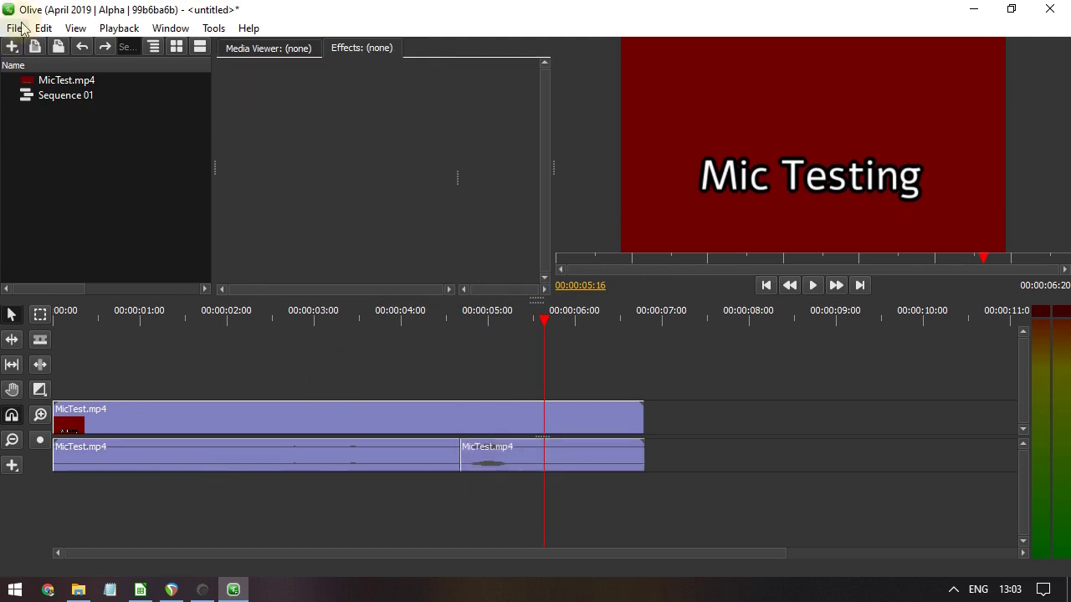
click(14, 28)
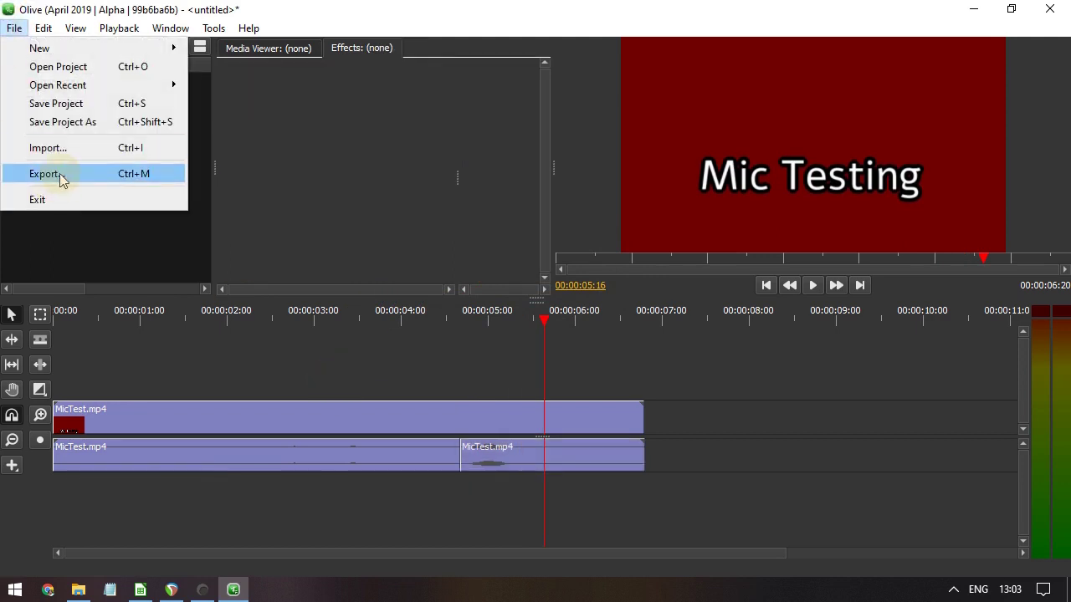
click(822, 438)
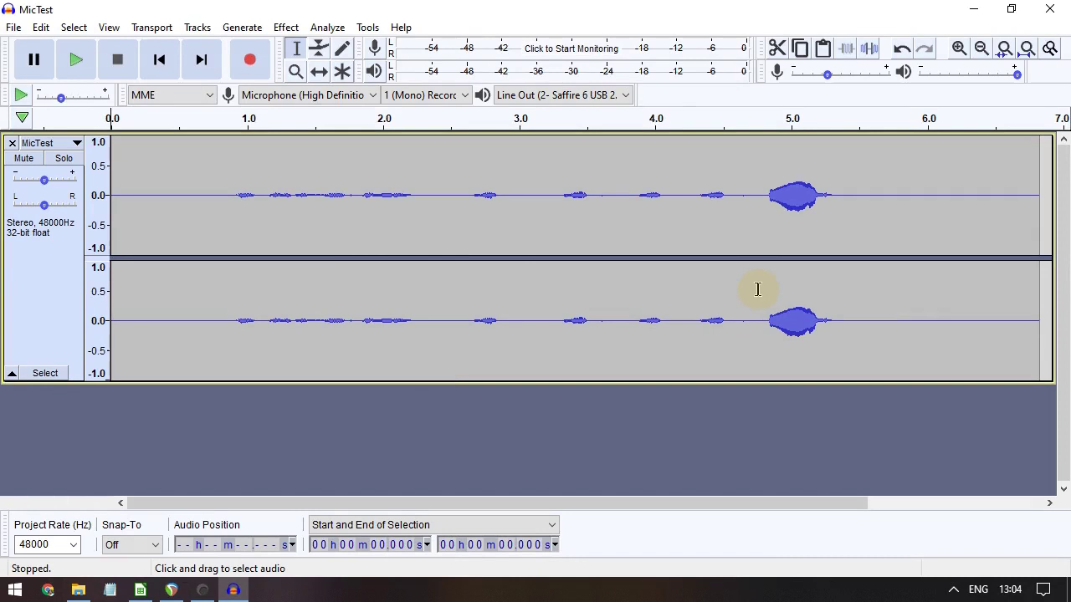
In Audacity, normalize the quiet MicTest speech from about 0.88 s to 4.71 s to a peak amplitude of -4 dB.
click(213, 237)
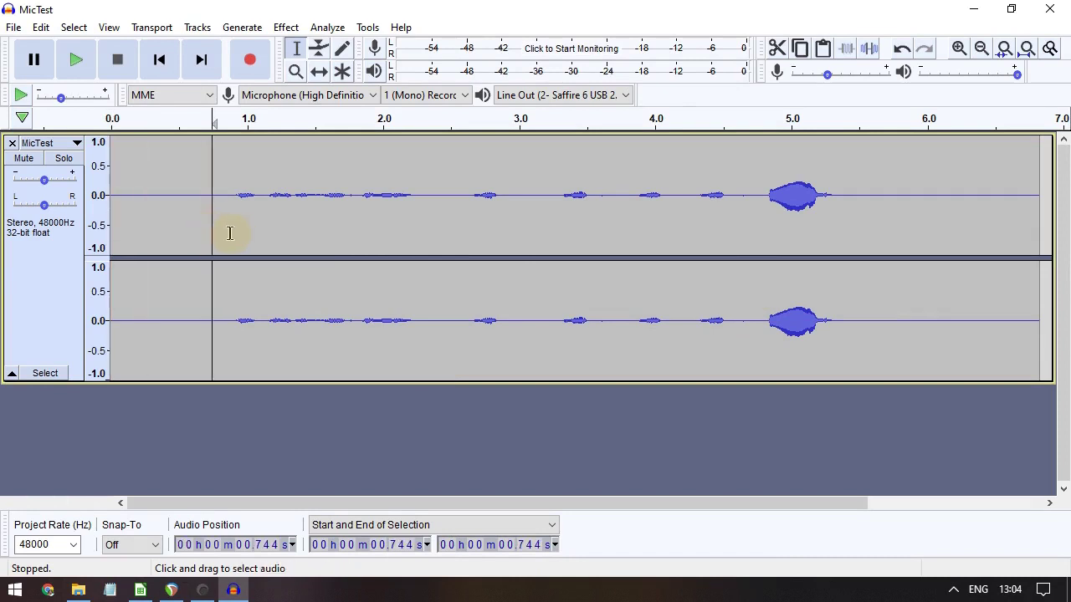
drag(231, 233, 751, 271)
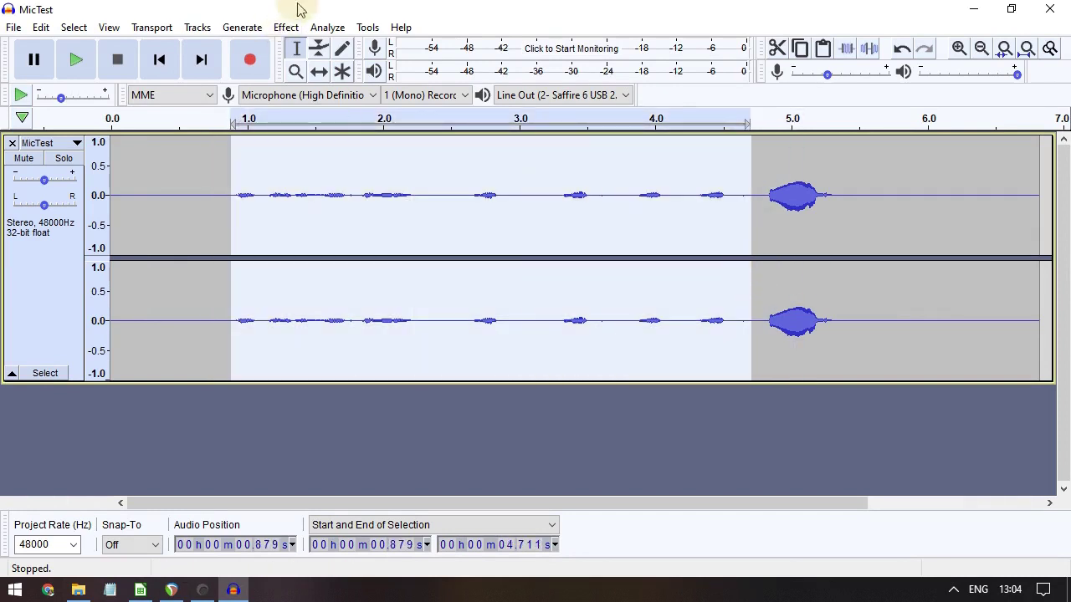
click(325, 27)
mouse_move(266, 28)
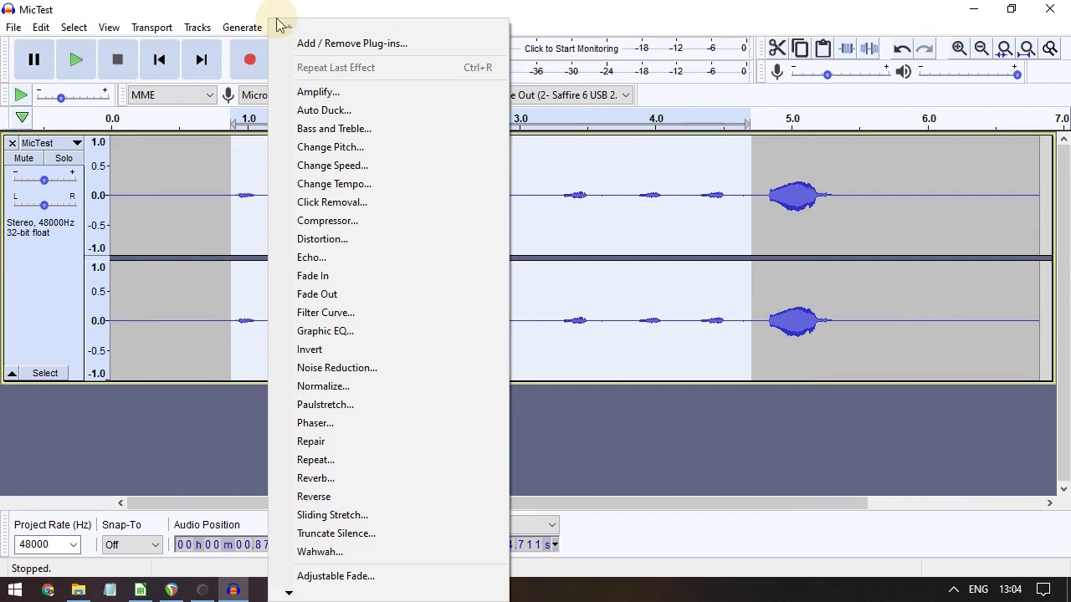
click(365, 386)
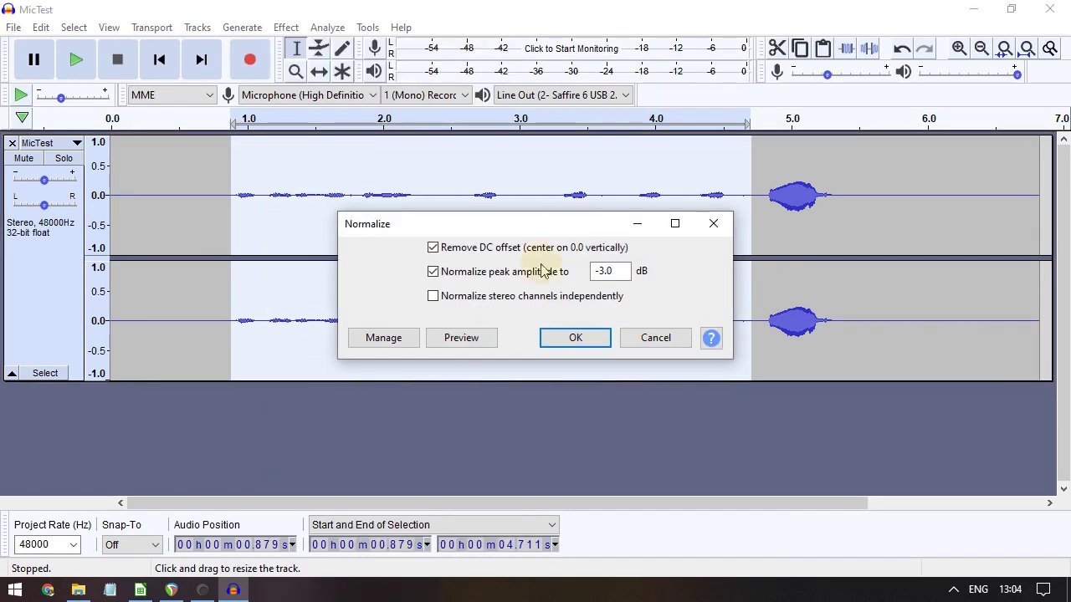
drag(545, 231, 761, 336)
click(836, 377)
double_click(837, 377)
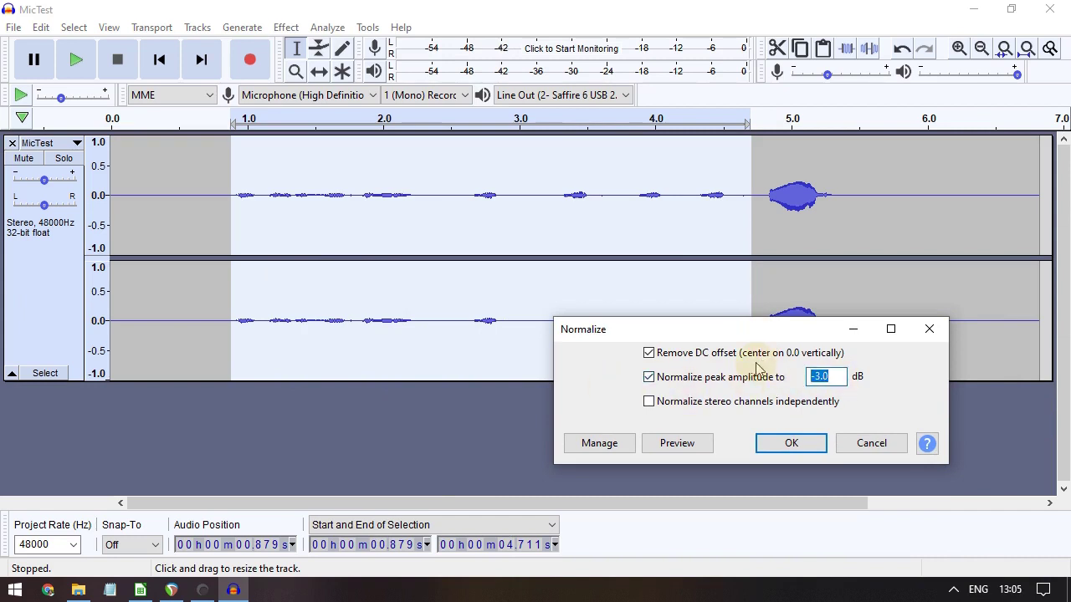
text(-4)
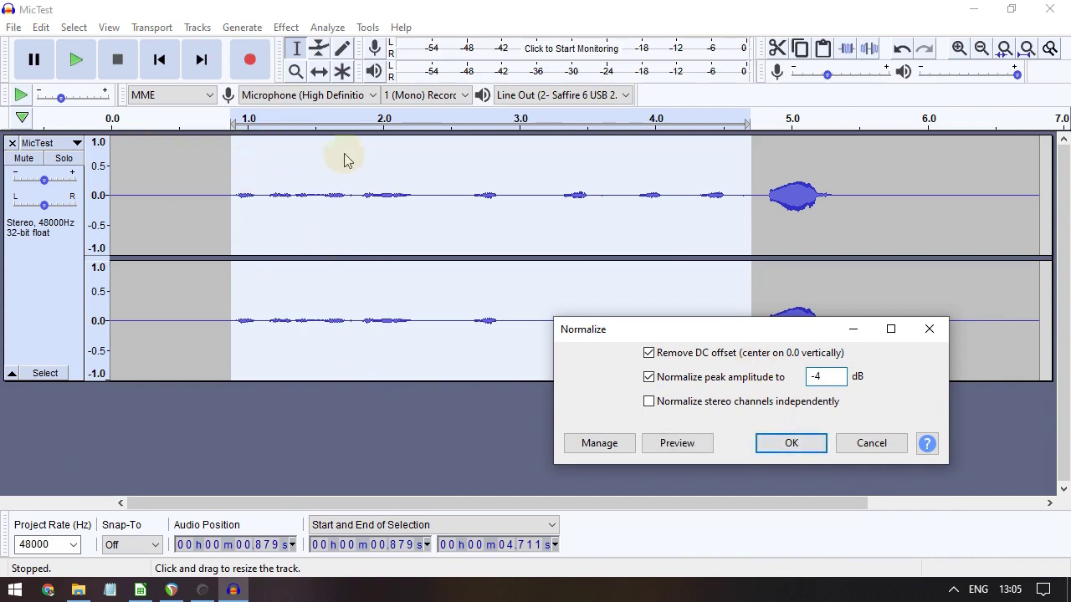
click(798, 449)
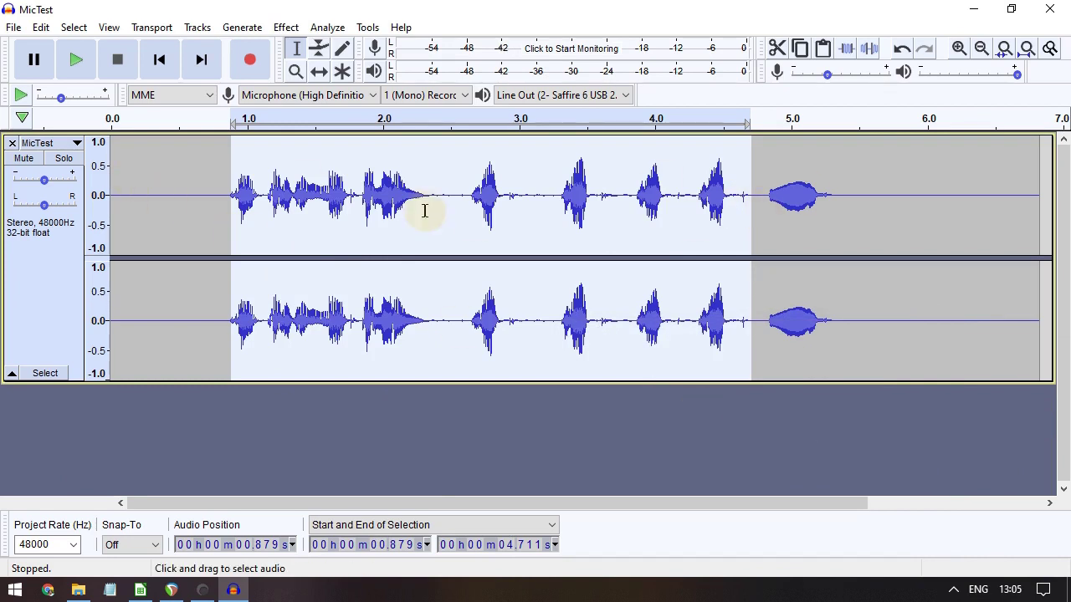
Repeat the Normalize effect on the first spoken phrase, from about 0.8 s to 2.49 s.
drag(449, 198, 215, 215)
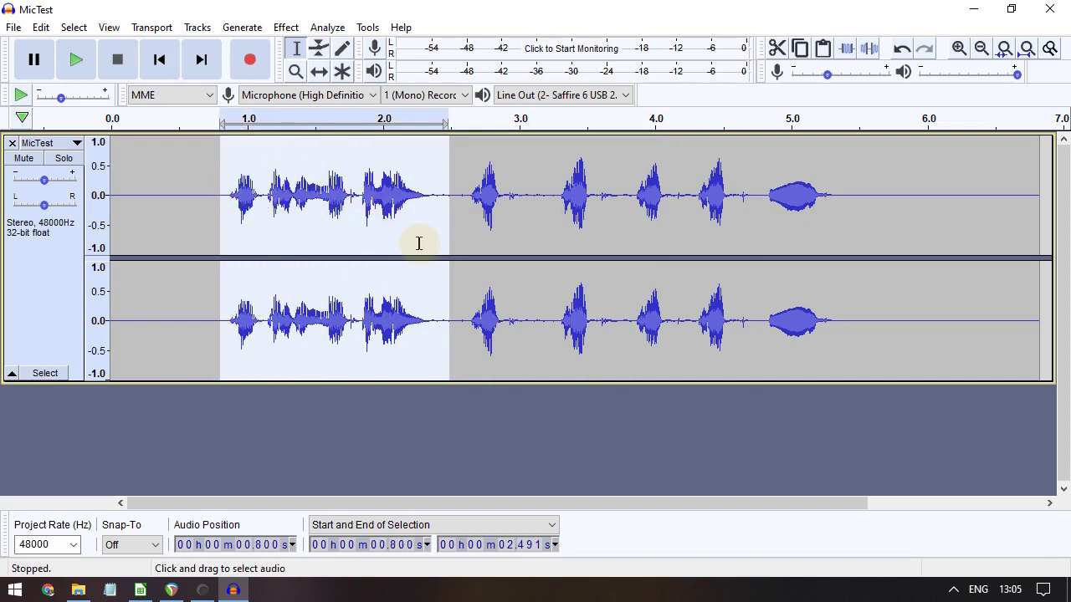
key(ctrl+r)
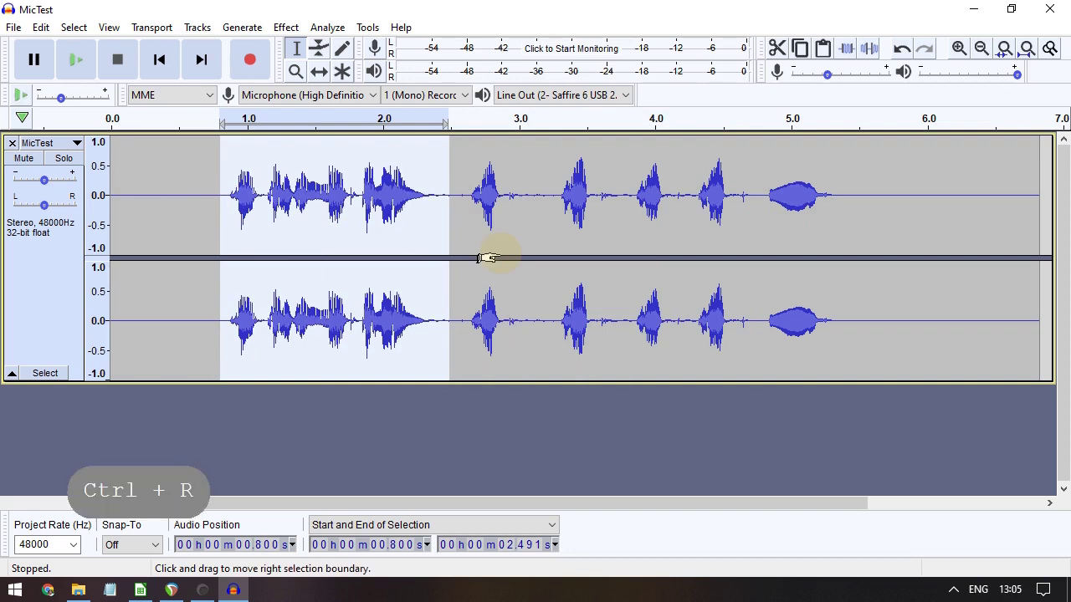
Normalize the final loud sound, from about 4.8 s to 5.38 s, to a peak amplitude of -2 dB.
drag(766, 202, 840, 217)
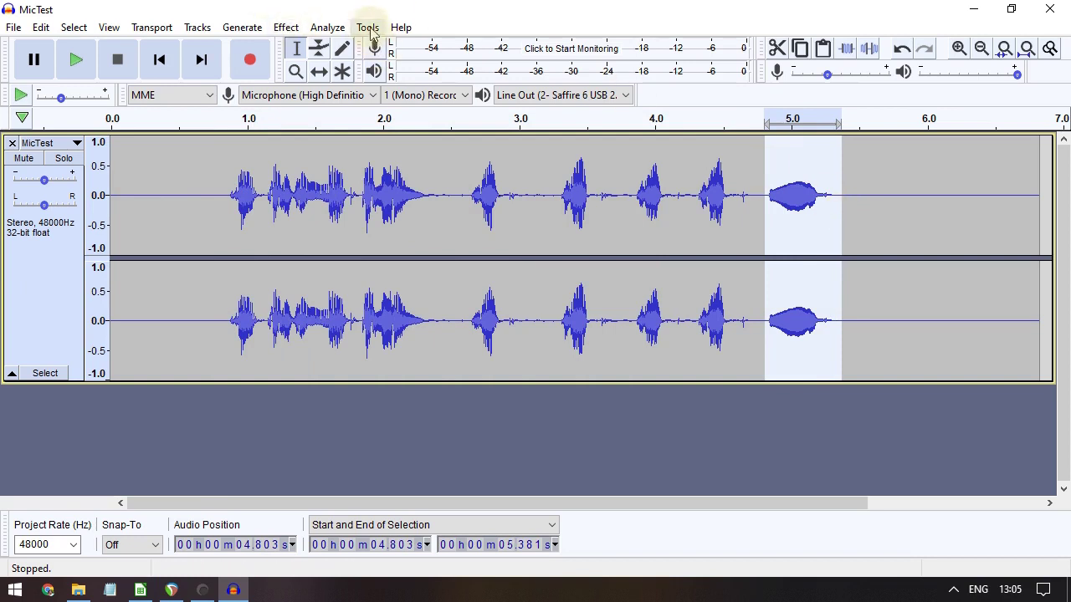
click(286, 27)
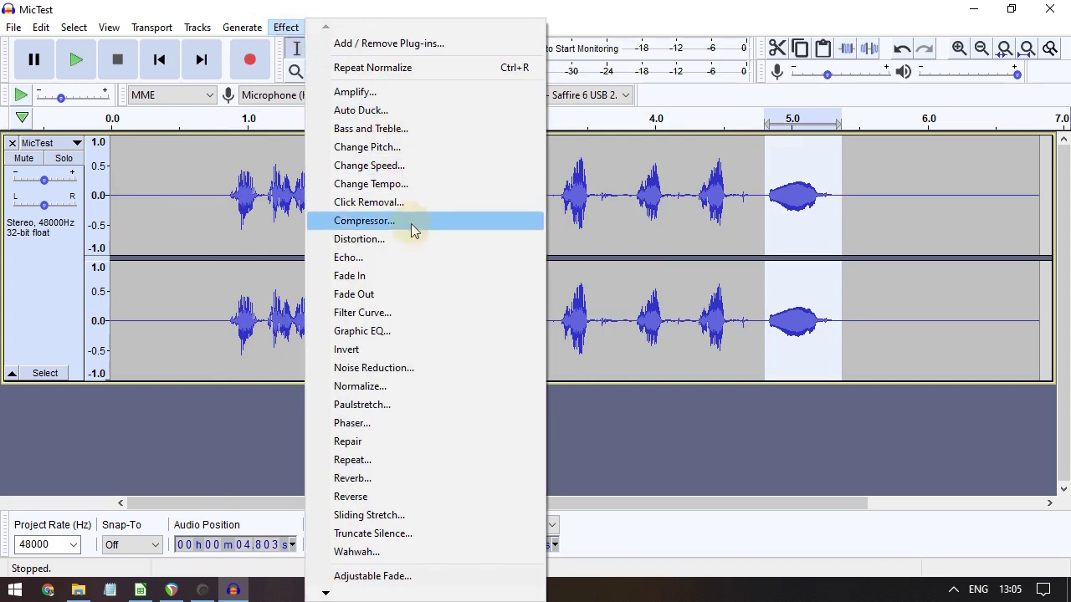
click(404, 387)
click(609, 270)
double_click(609, 270)
text(-)
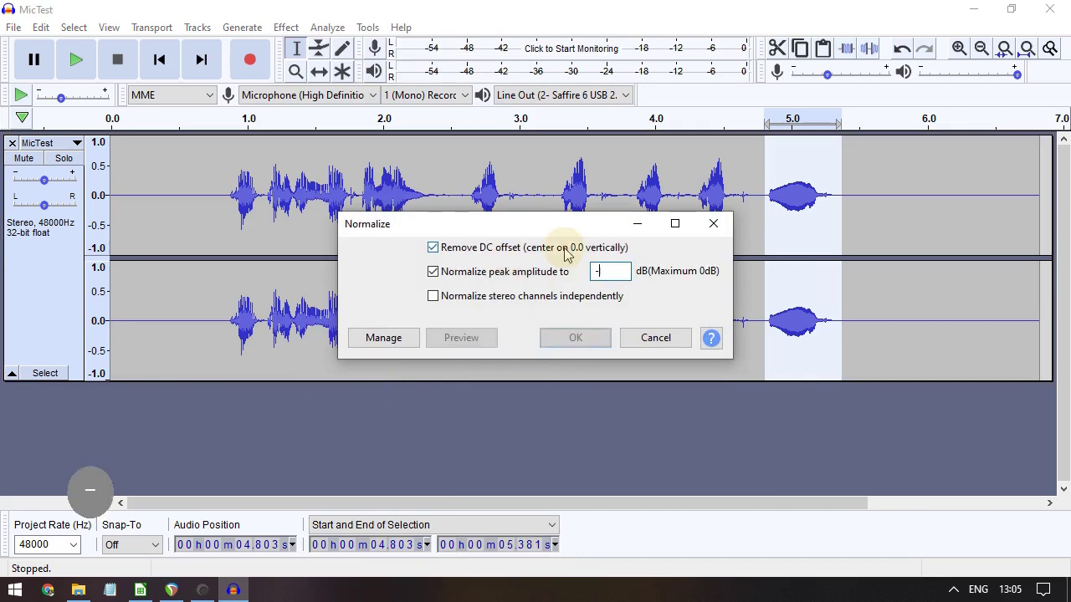
text(2)
key(Return)
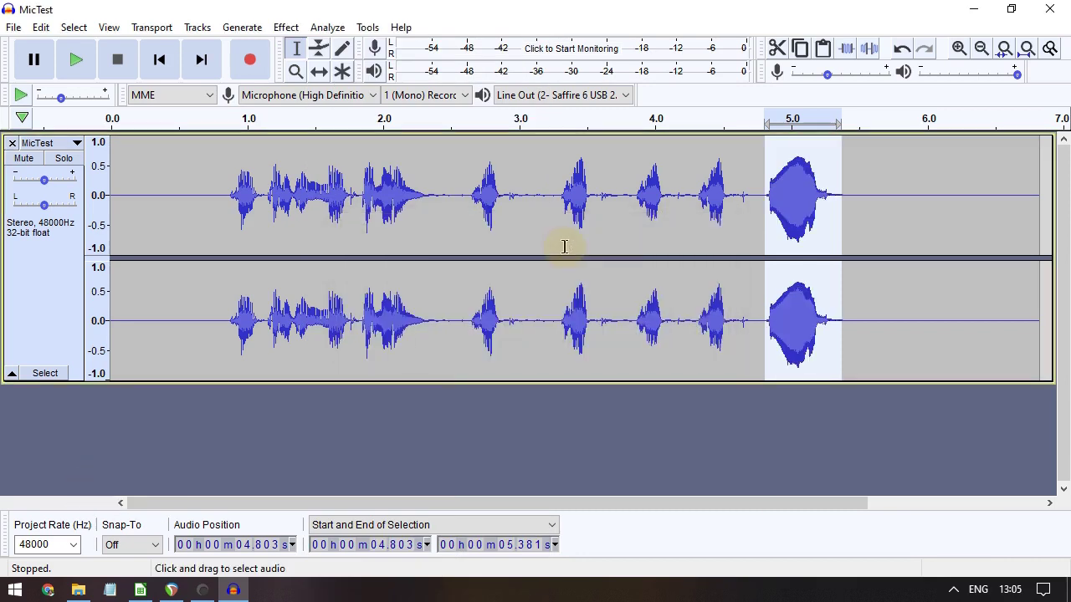
Play the normalized track from about 0.79 s, just before the first phrase, to check its playback levels.
click(220, 201)
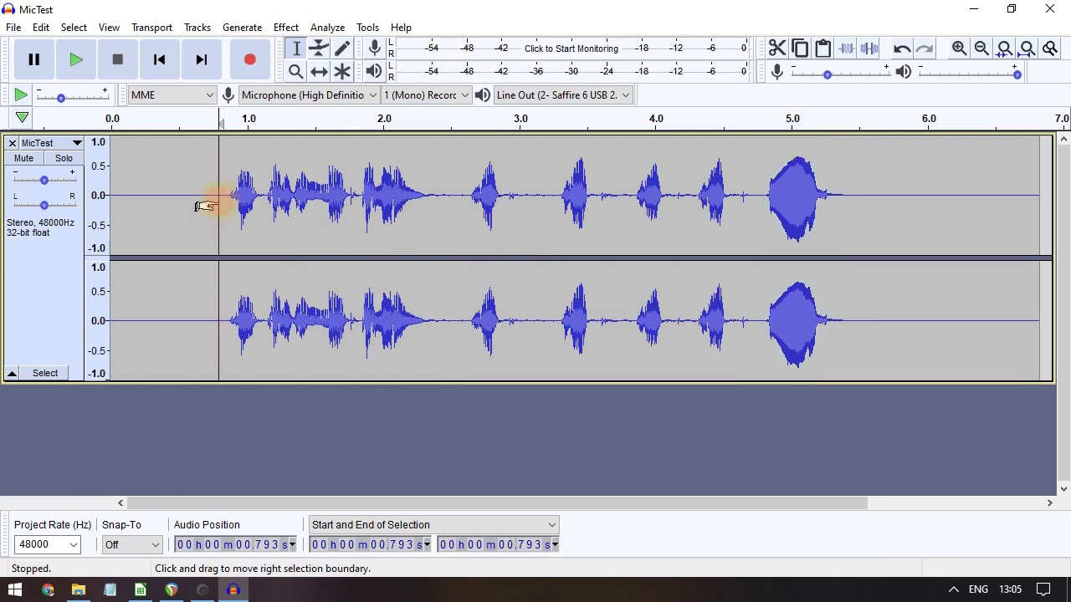
key(space)
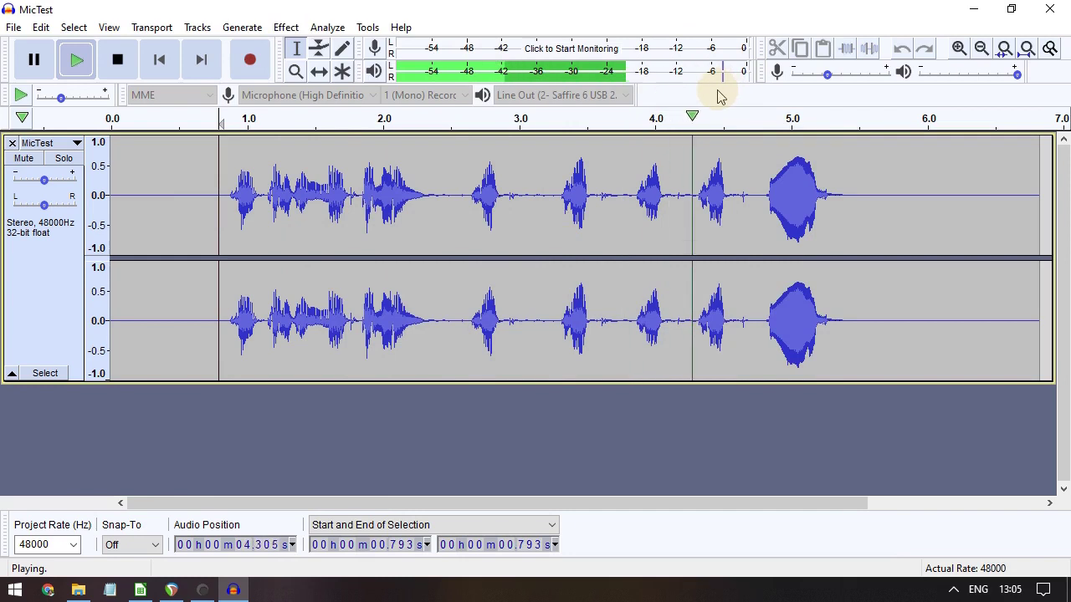
key(space)
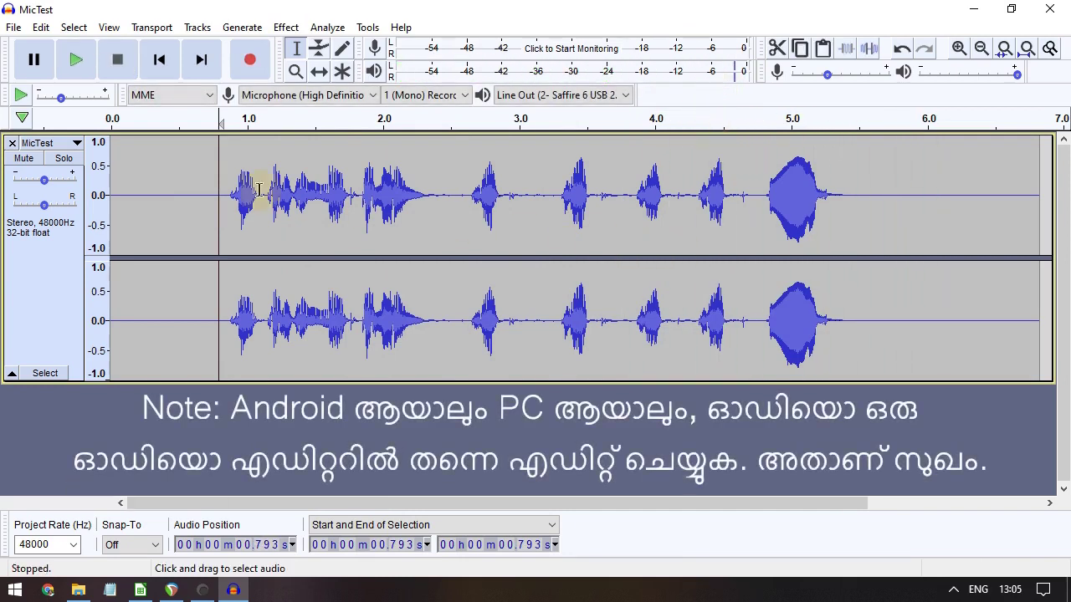
click(12, 28)
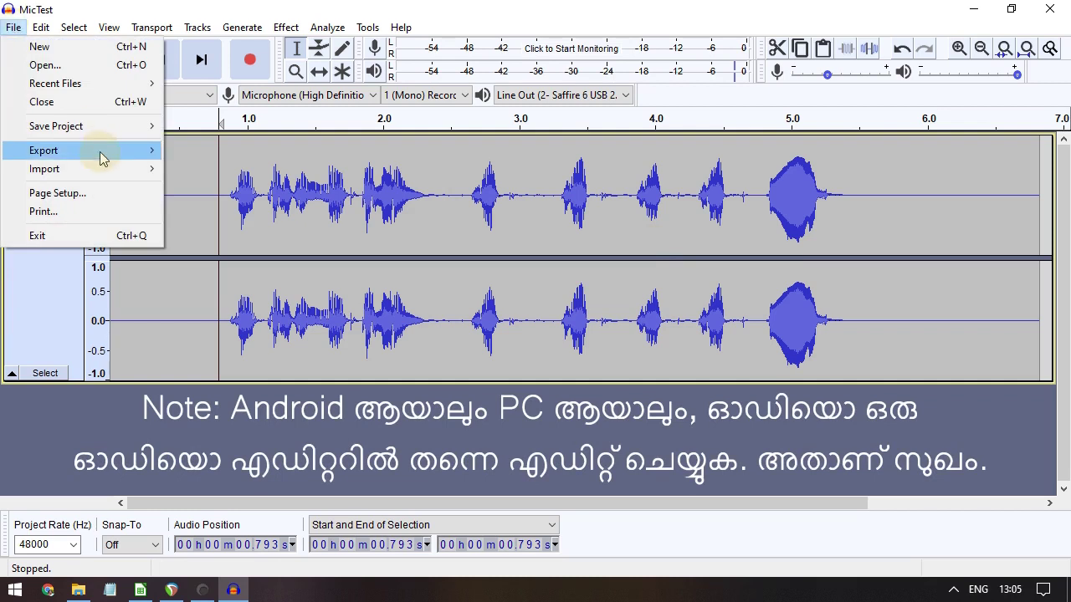
mouse_move(100, 151)
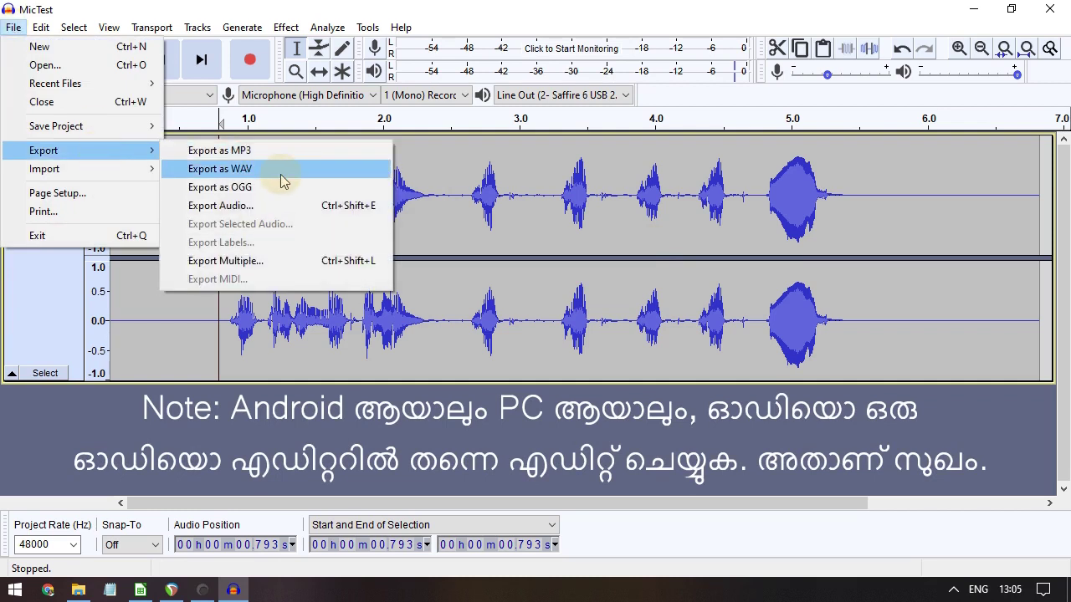
click(454, 458)
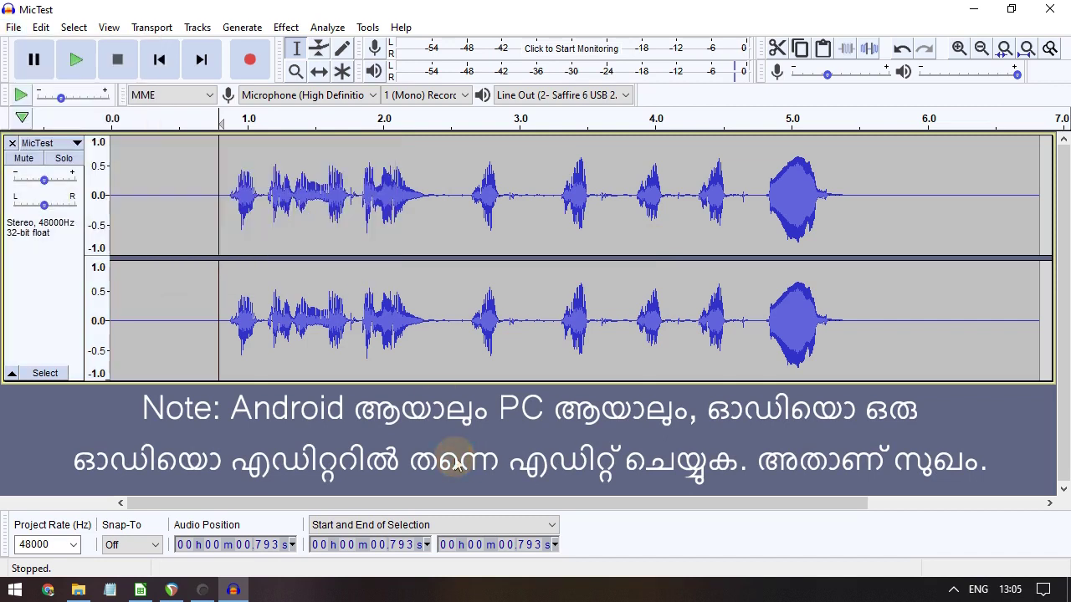